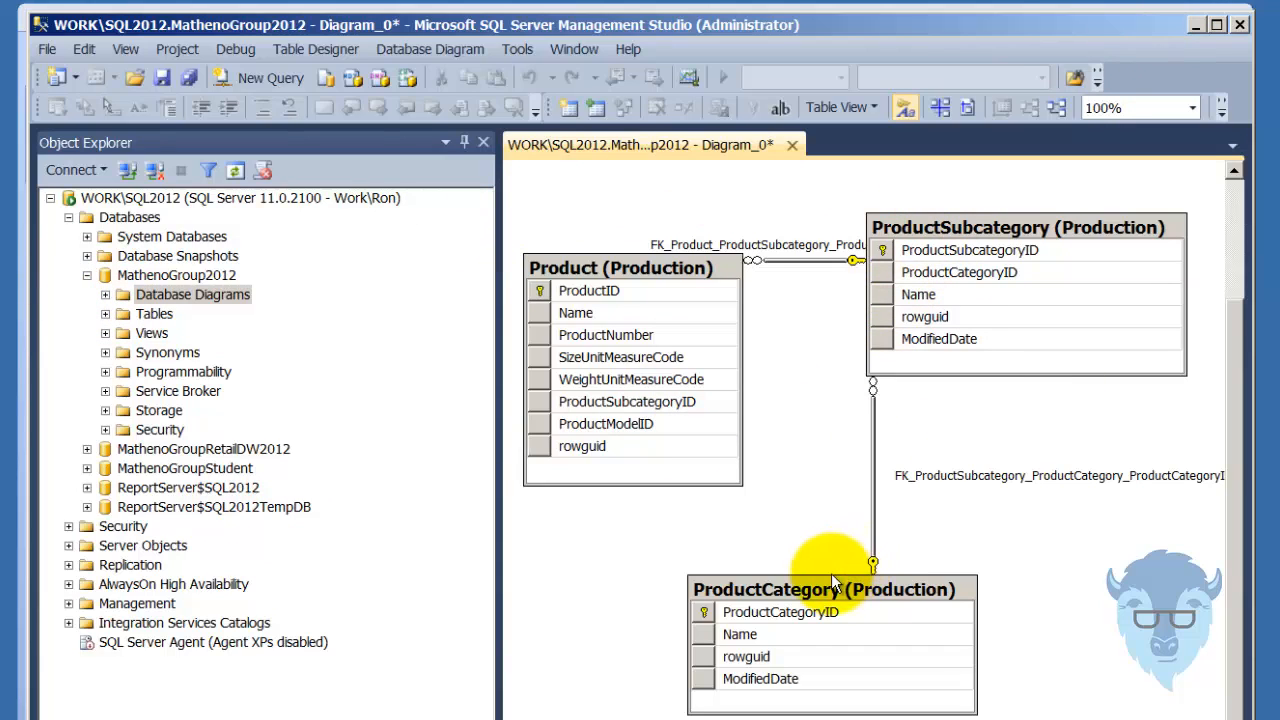
Point out the ProductCategoryID key in the diagram's ProductCategory table, clear the selection, and switch to Report Builder.
{"action": "left_click", "coordinate": [939, 611]}
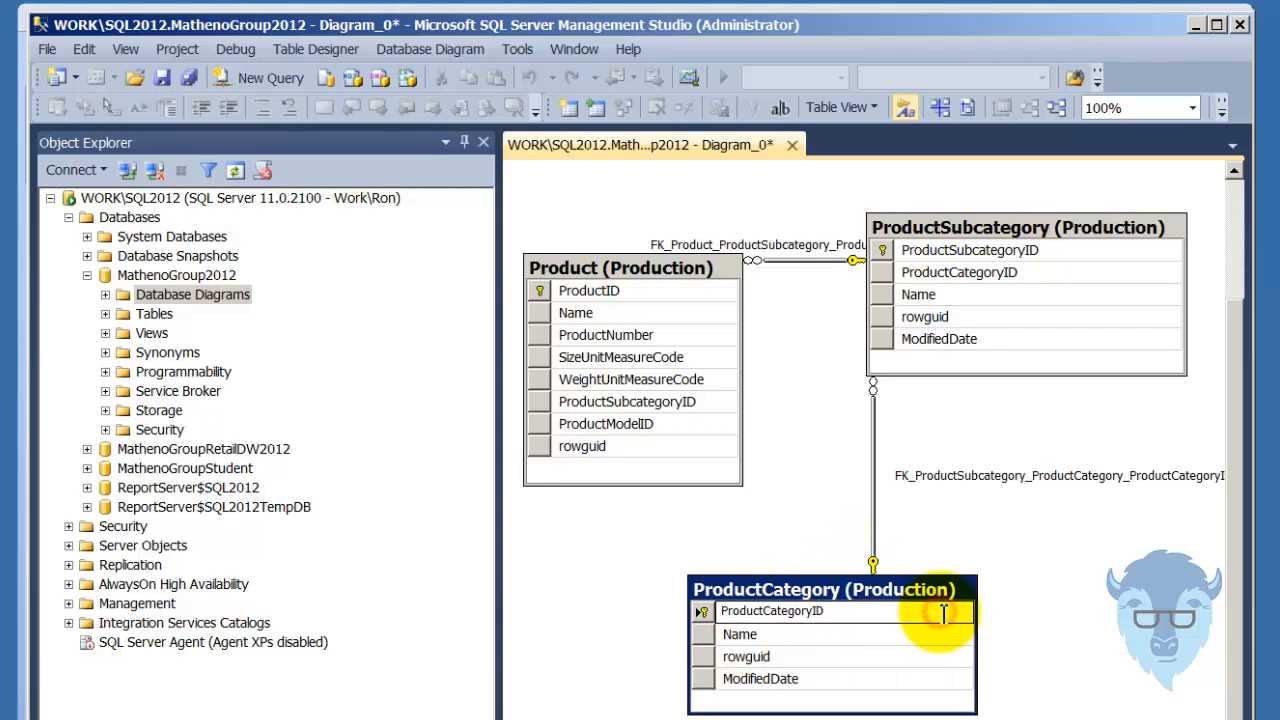
{"action": "left_click", "coordinate": [1035, 585]}
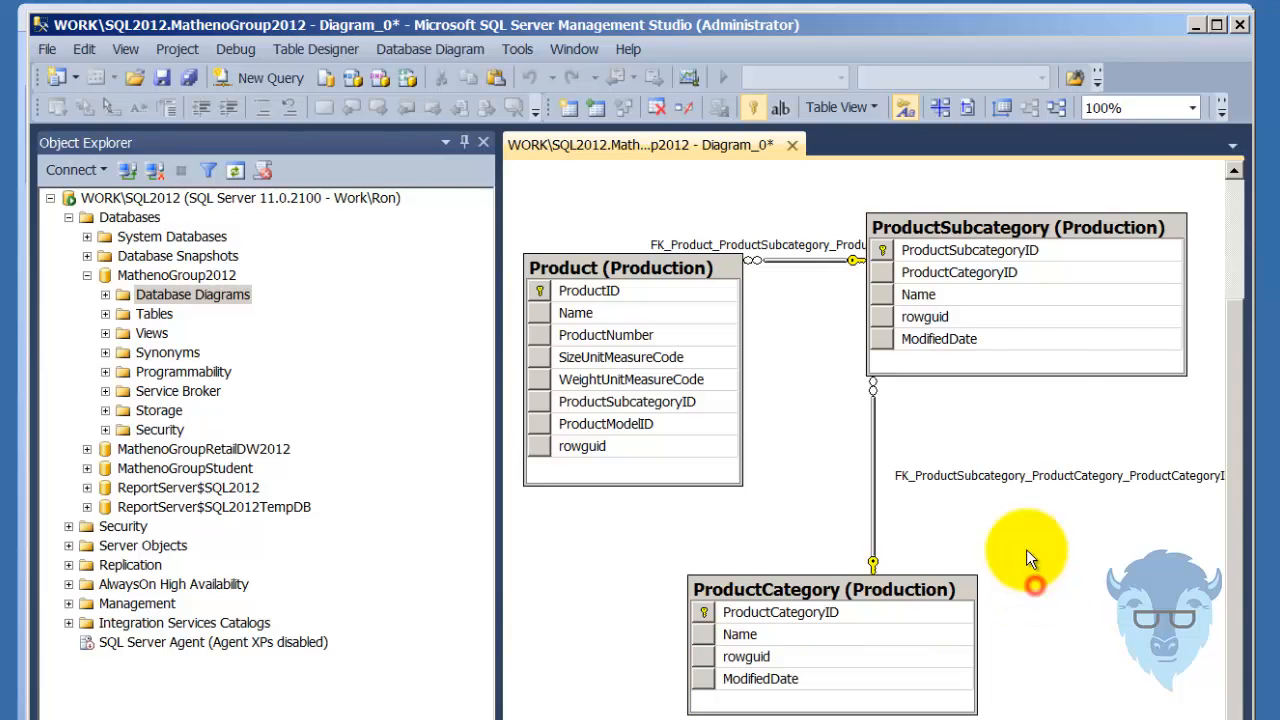
{"action": "left_click", "coordinate": [1196, 23]}
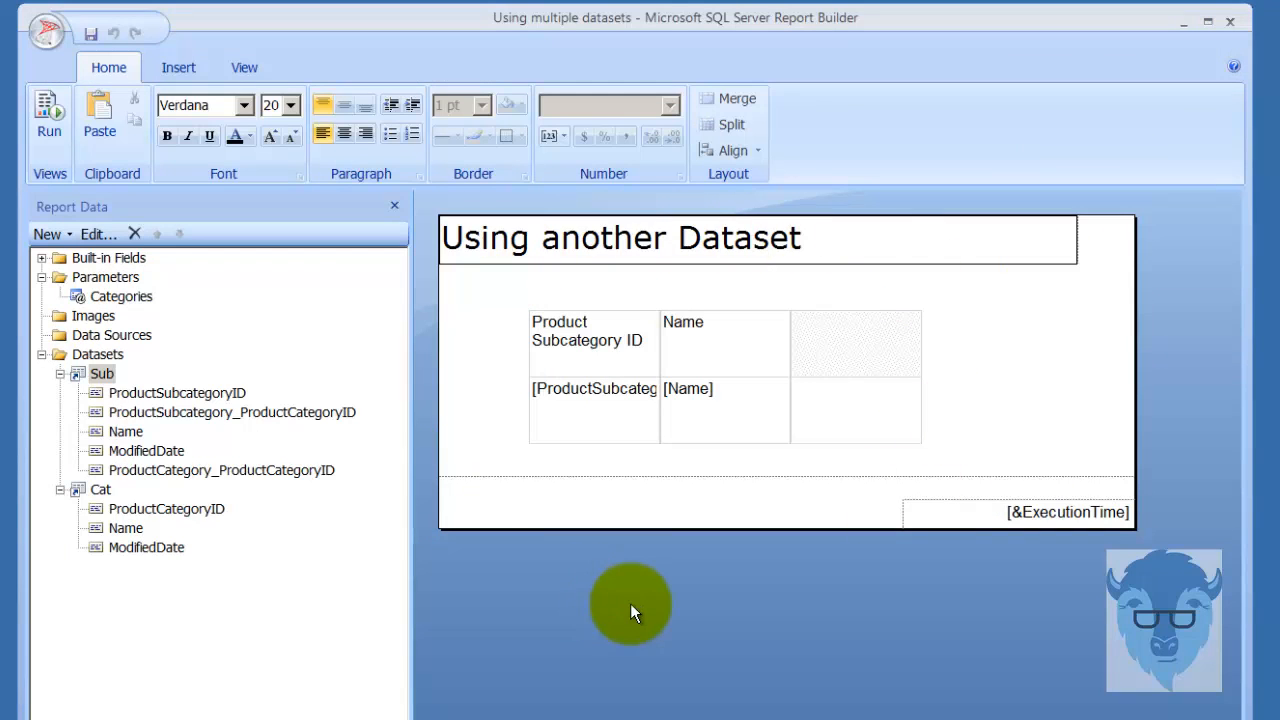
Check which shared dataset the Sub dataset uses in its dataset properties, leaving the settings as they are.
{"action": "left_click", "coordinate": [103, 376]}
{"action": "right_click", "coordinate": [101, 378]}
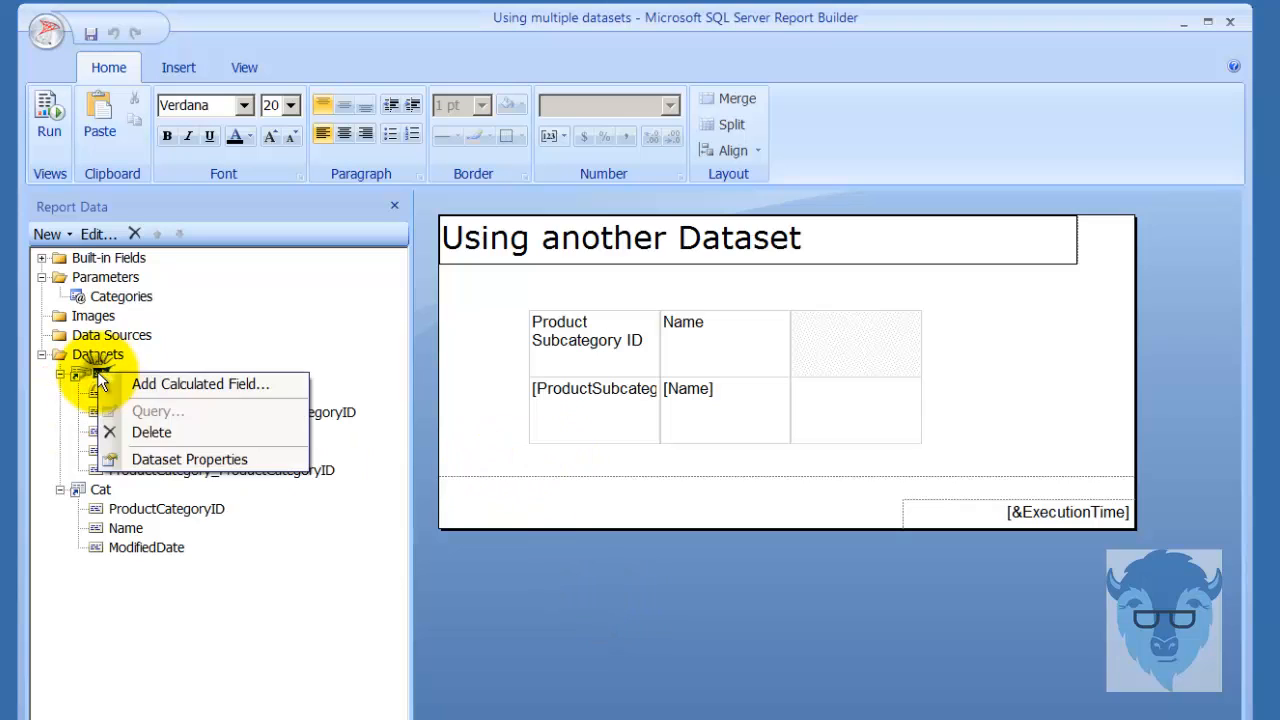
{"action": "left_click", "coordinate": [207, 459]}
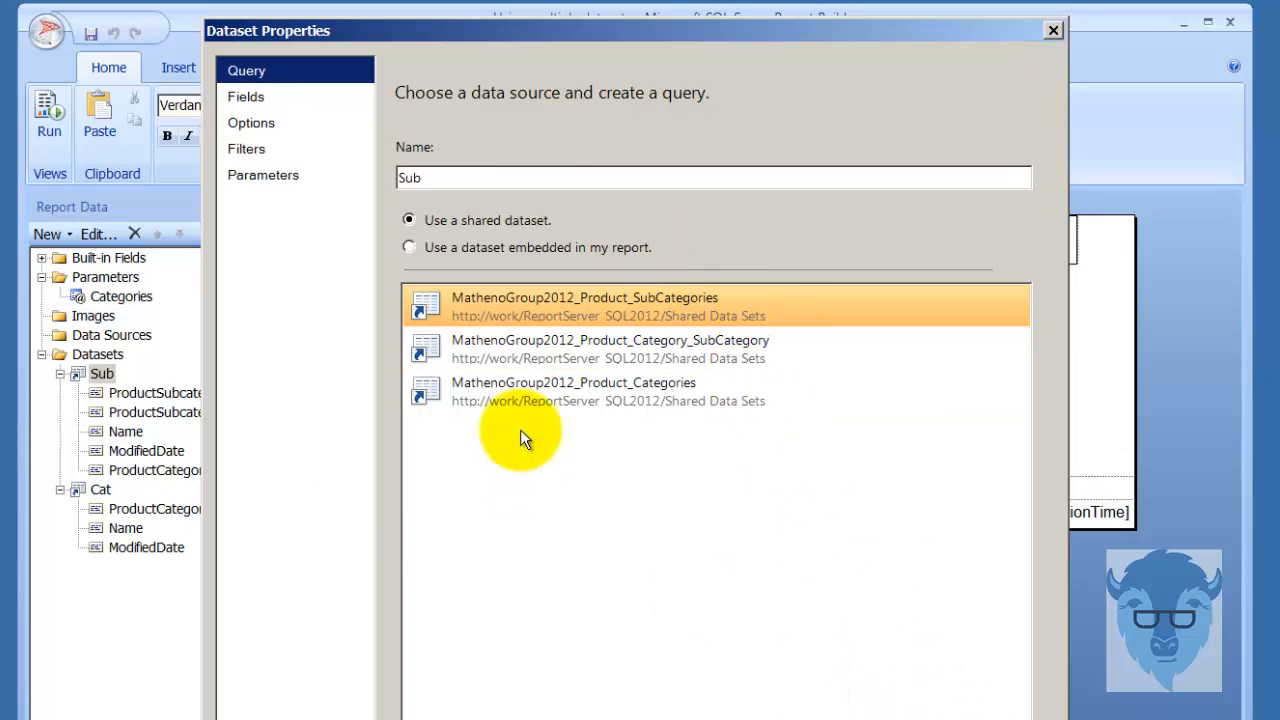
{"action": "key", "text": "Escape"}
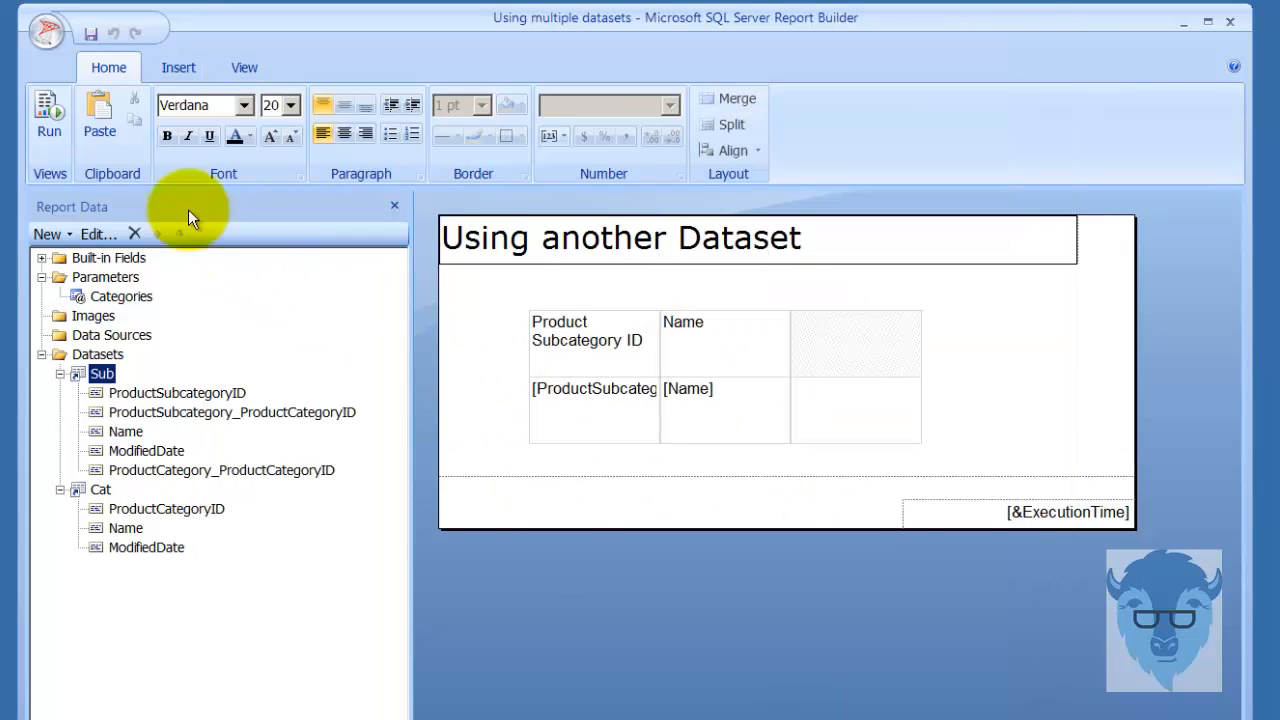
Discard the open report's changes and list the datasets (*.rsd) in the server's Shared Data Sets folder.
{"action": "left_click", "coordinate": [48, 33]}
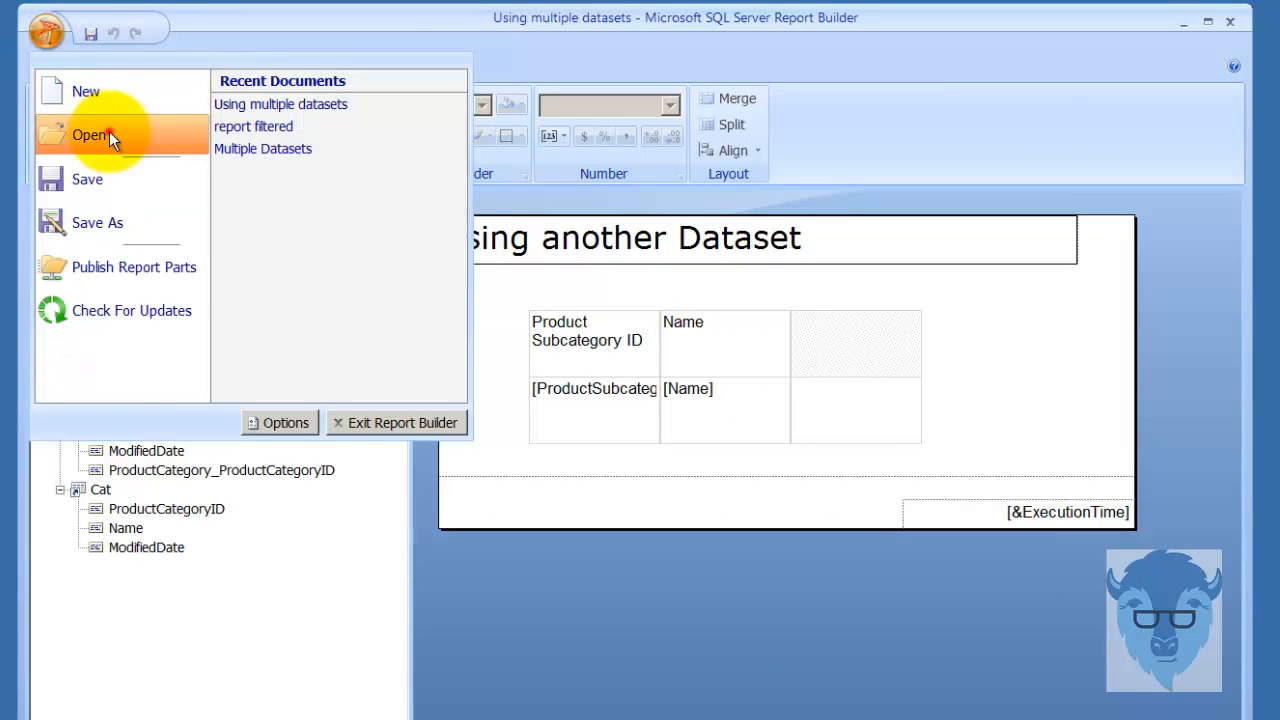
{"action": "left_click", "coordinate": [109, 131]}
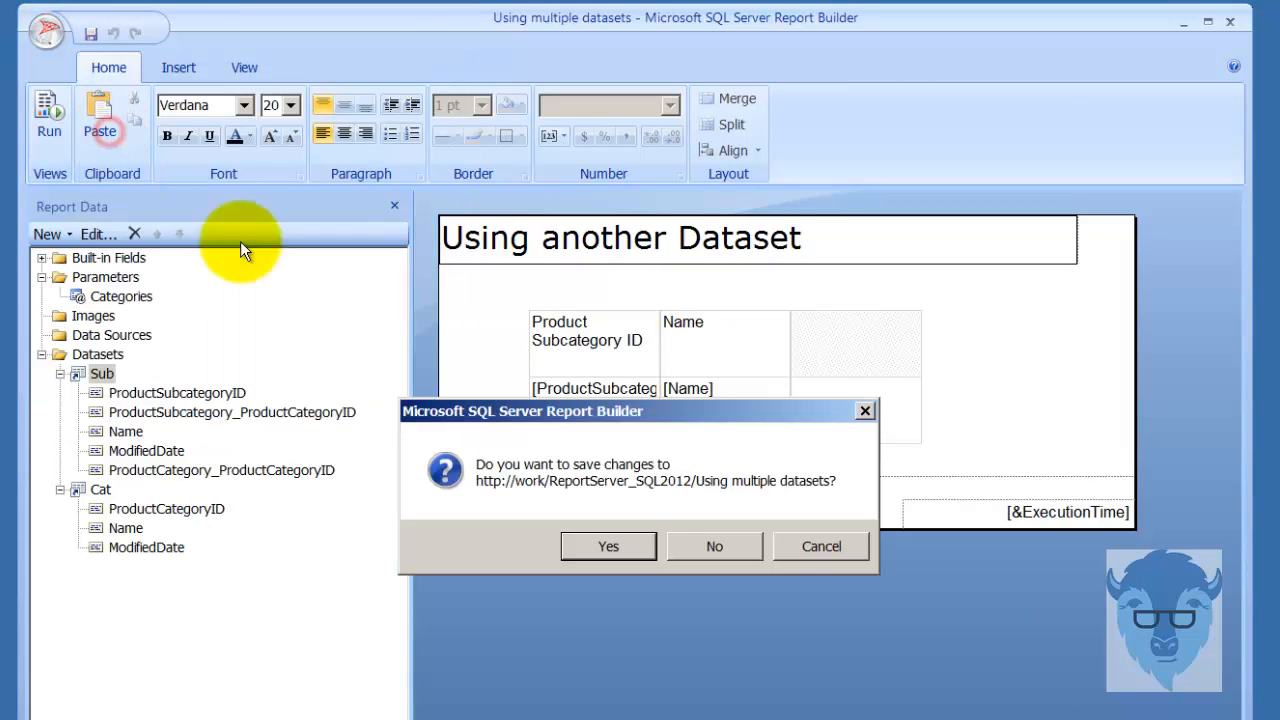
{"action": "left_click", "coordinate": [708, 546]}
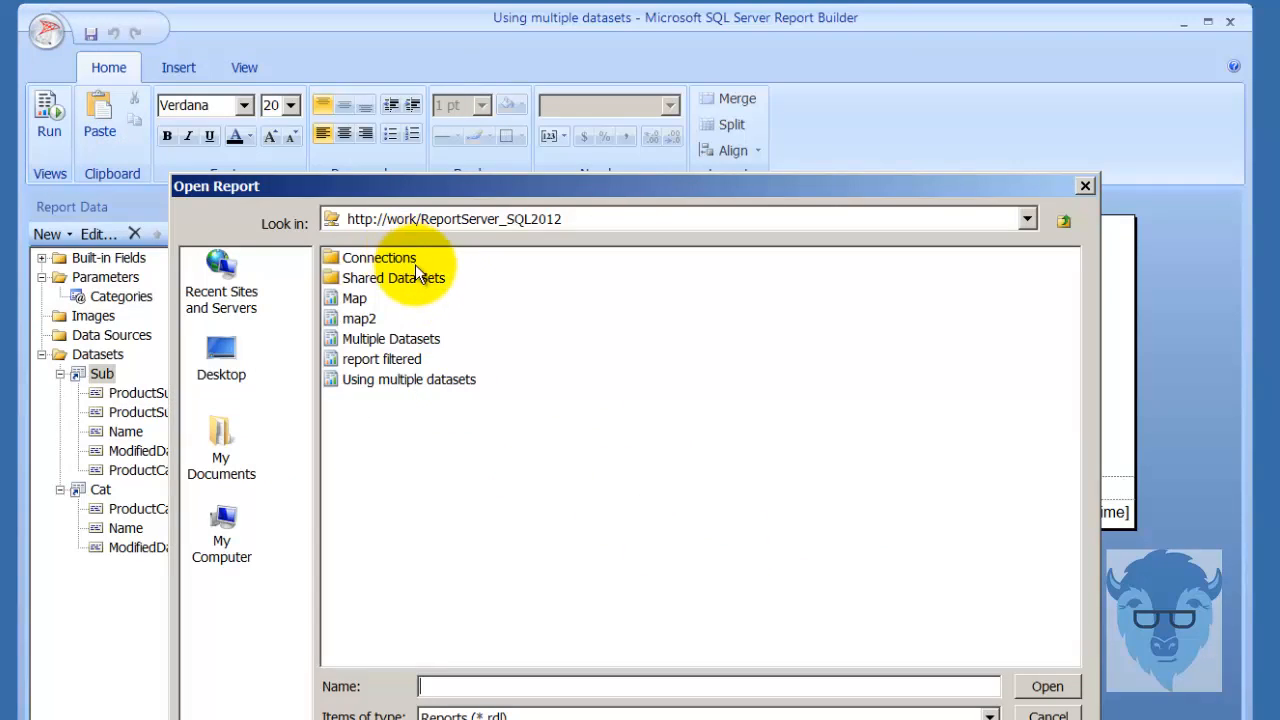
{"action": "double_click", "coordinate": [417, 275]}
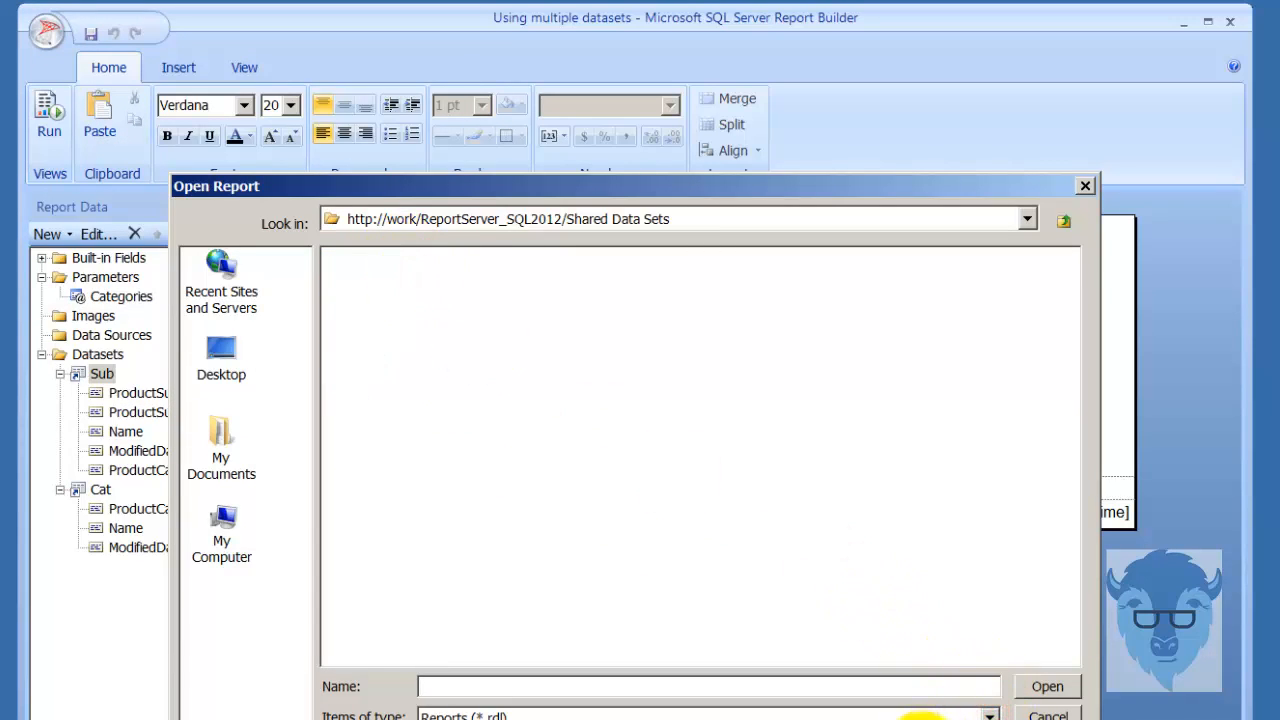
{"action": "left_click", "coordinate": [920, 716]}
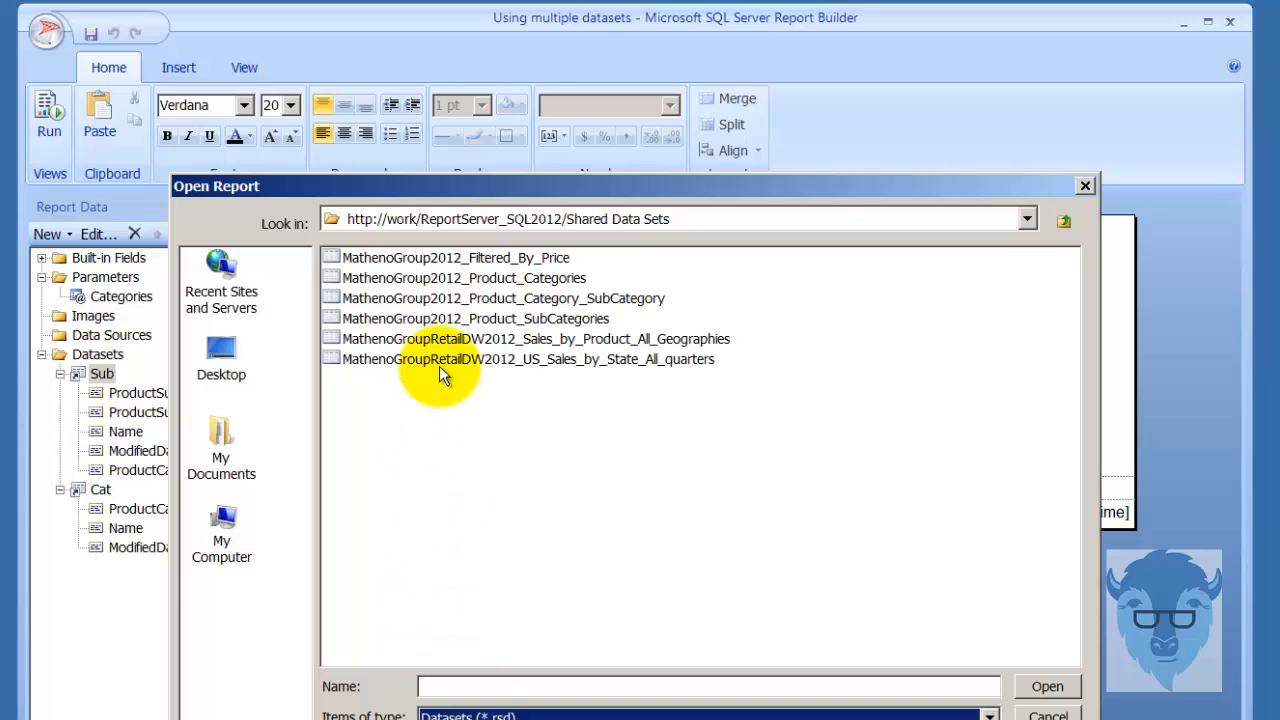
Open MathenoGroup2012_Product_Category_SubCategory with the current Windows user's credentials, run its query, and look through the database tables.
{"action": "left_click", "coordinate": [434, 297]}
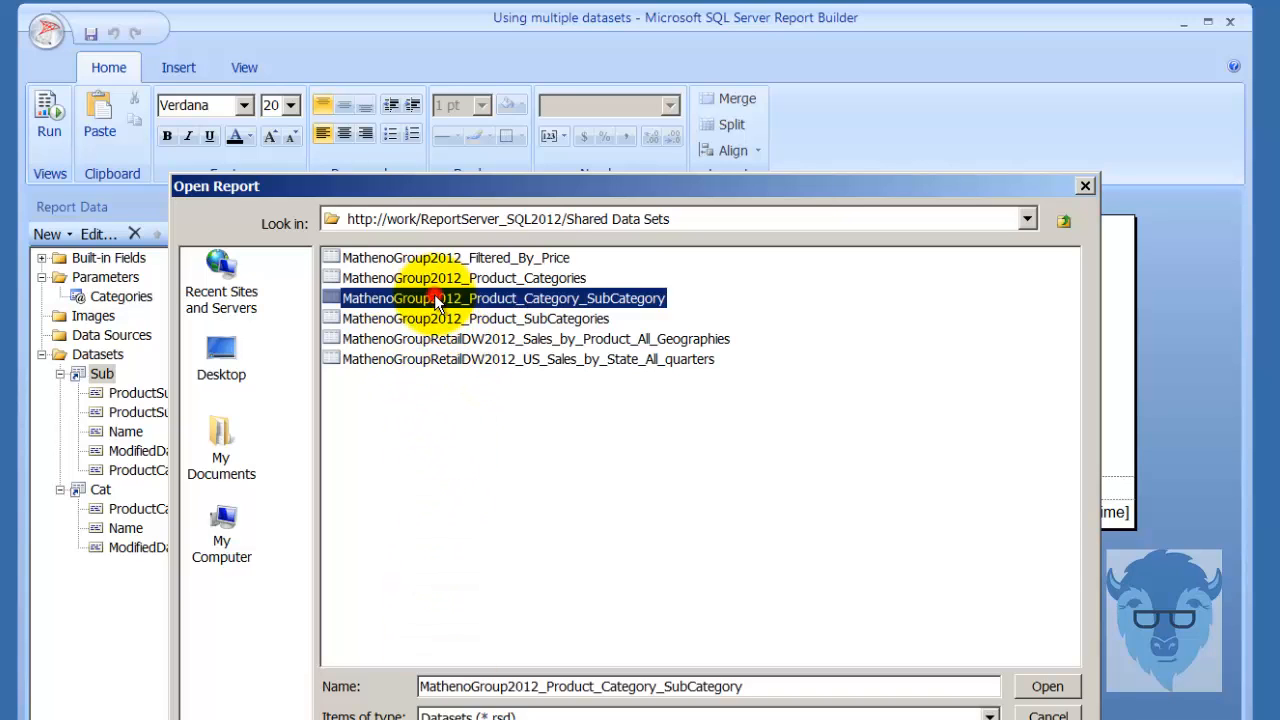
{"action": "double_click", "coordinate": [434, 297]}
{"action": "left_click", "coordinate": [494, 376]}
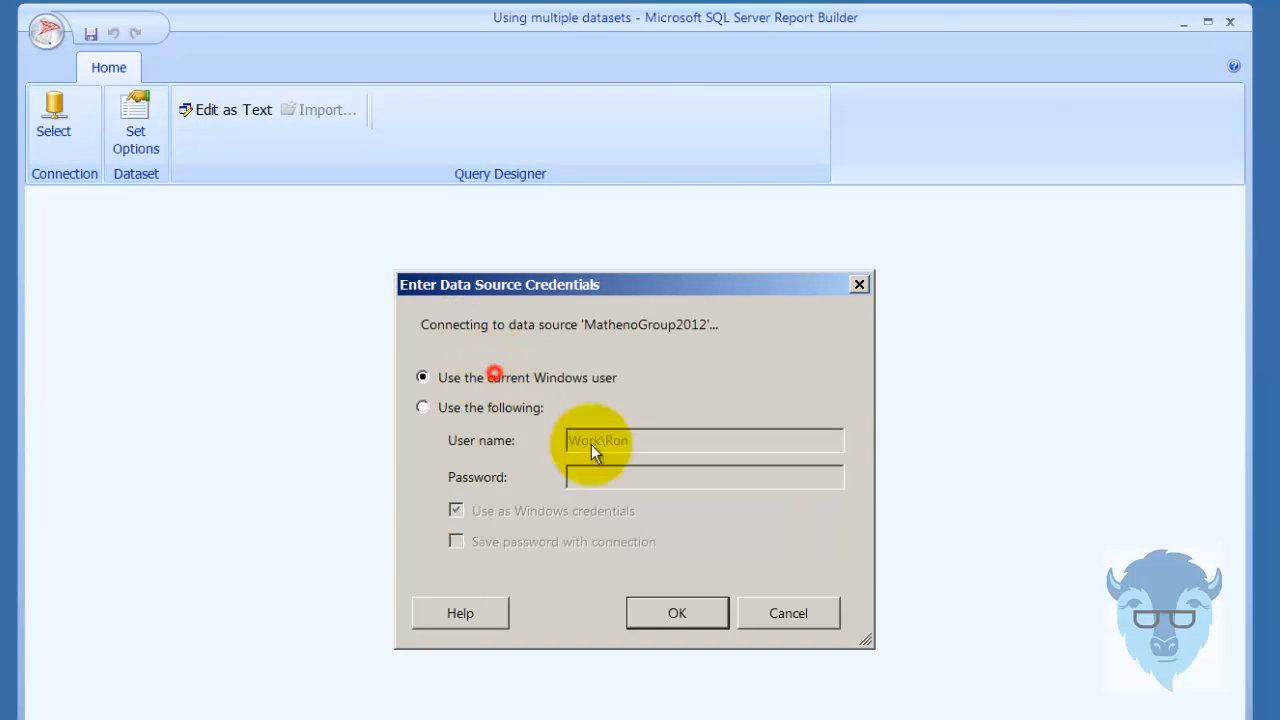
{"action": "left_click", "coordinate": [716, 617]}
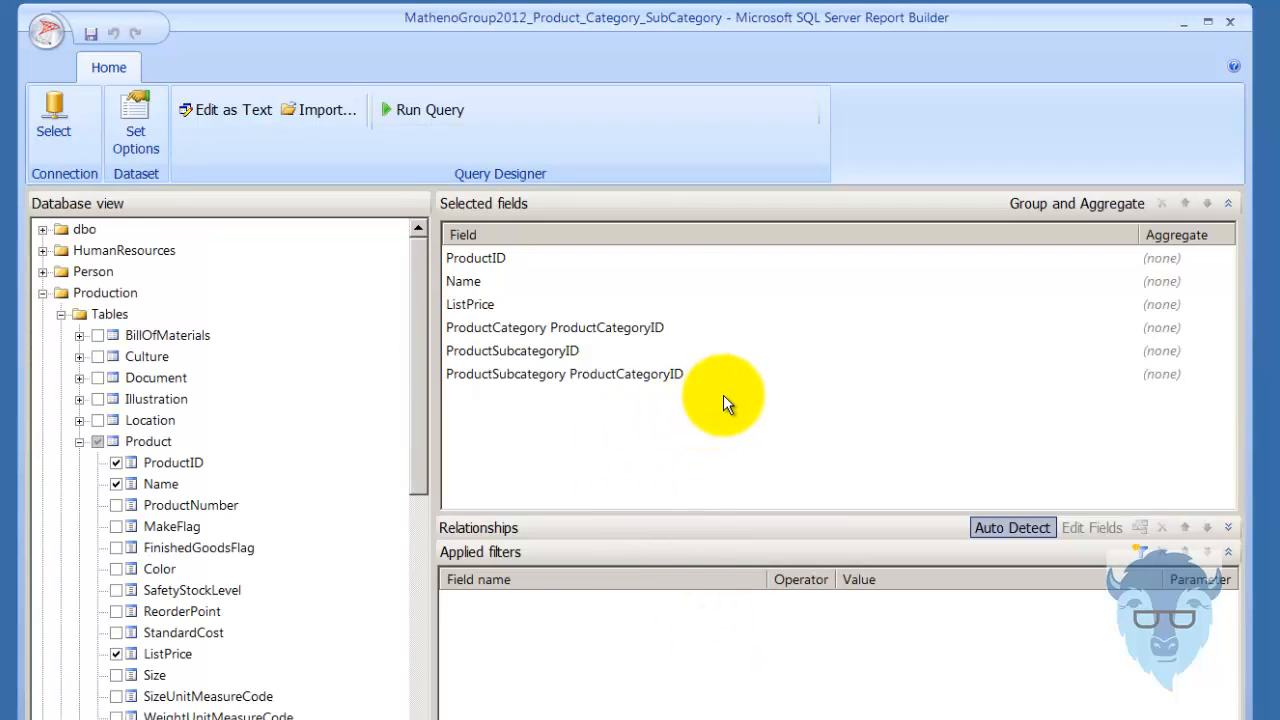
{"action": "left_click", "coordinate": [425, 100]}
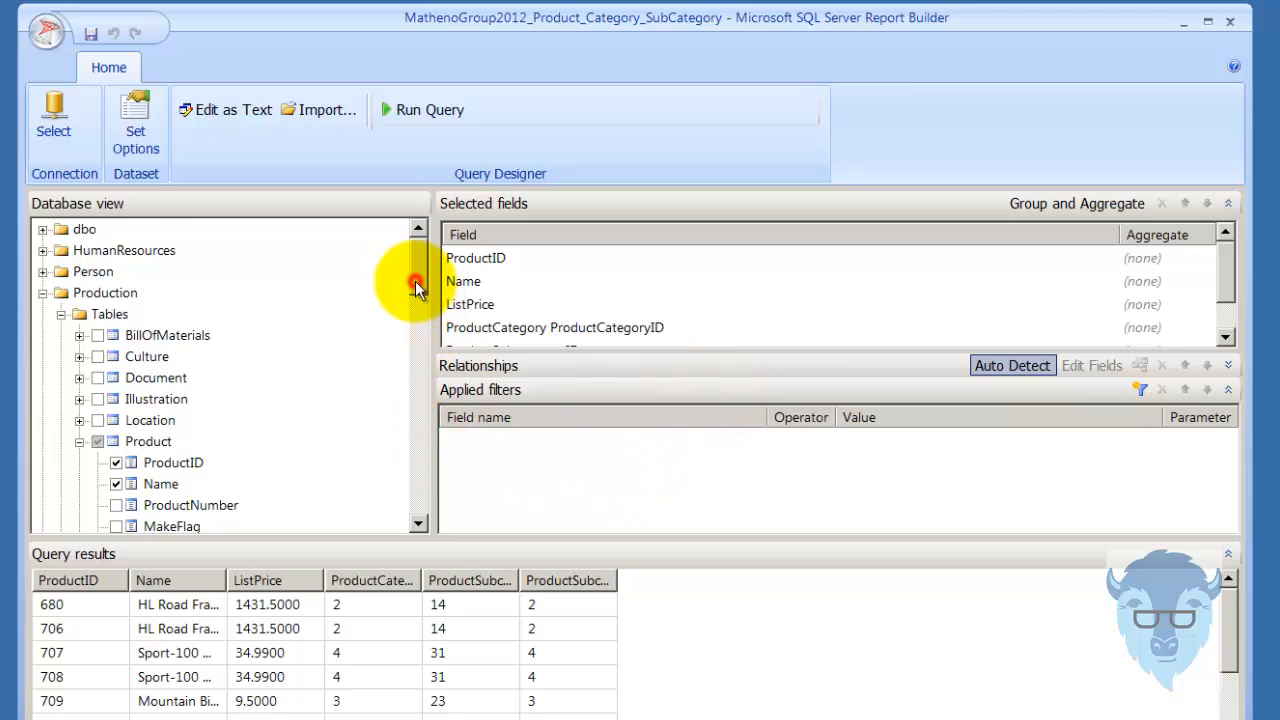
{"action": "left_click_drag", "start_coordinate": [415, 281], "coordinate": [418, 321]}
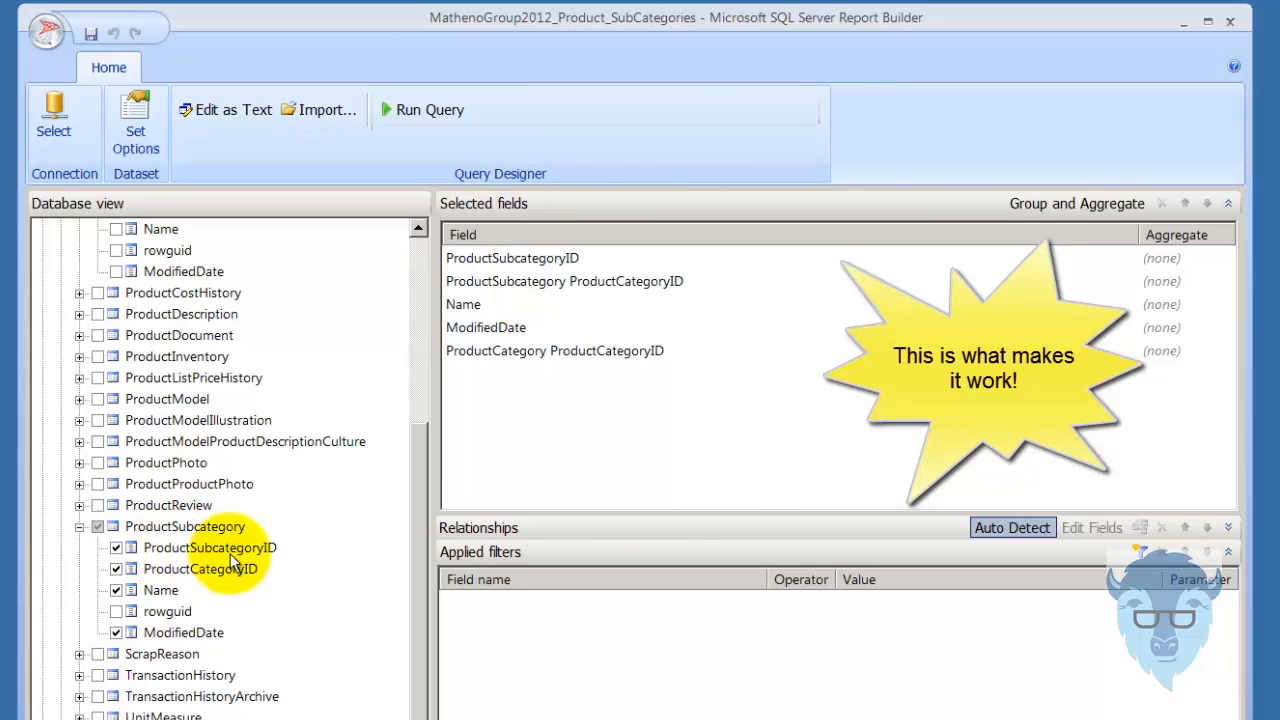
Run the MathenoGroup2012_Product_SubCategories query and widen the last results column to read its full header.
{"action": "left_click", "coordinate": [409, 109]}
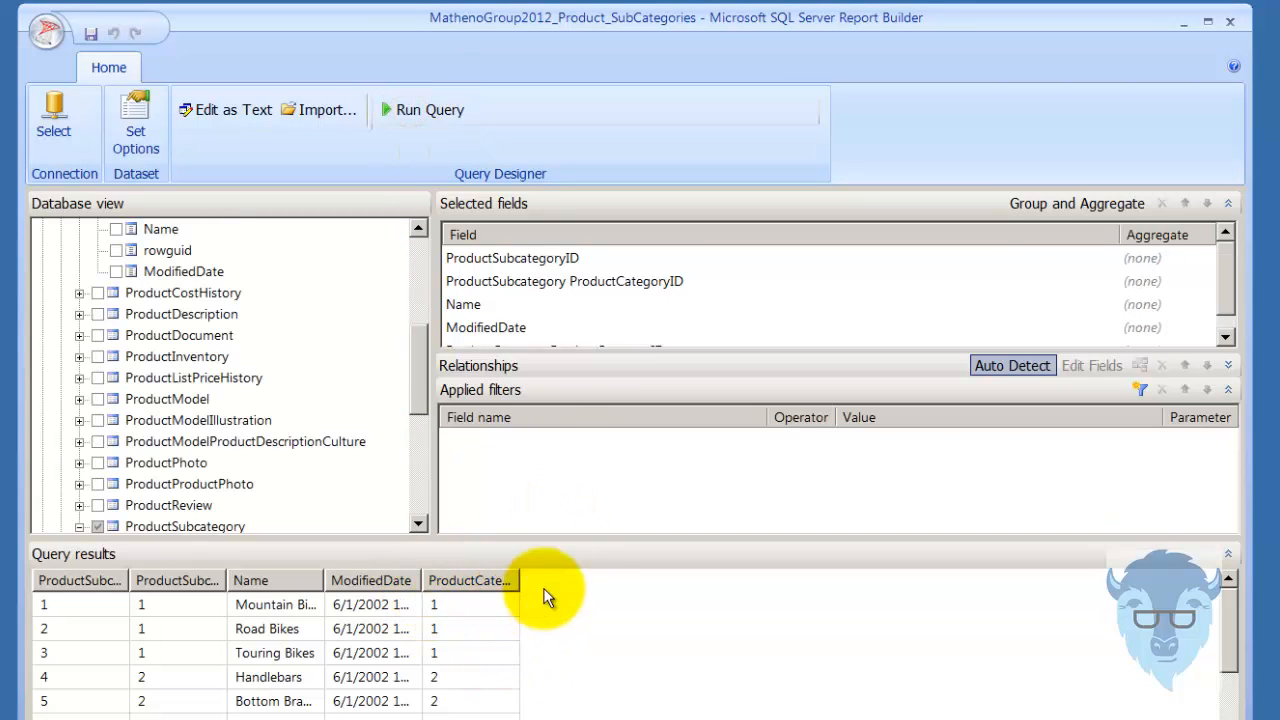
{"action": "left_click_drag", "start_coordinate": [520, 580], "coordinate": [624, 581]}
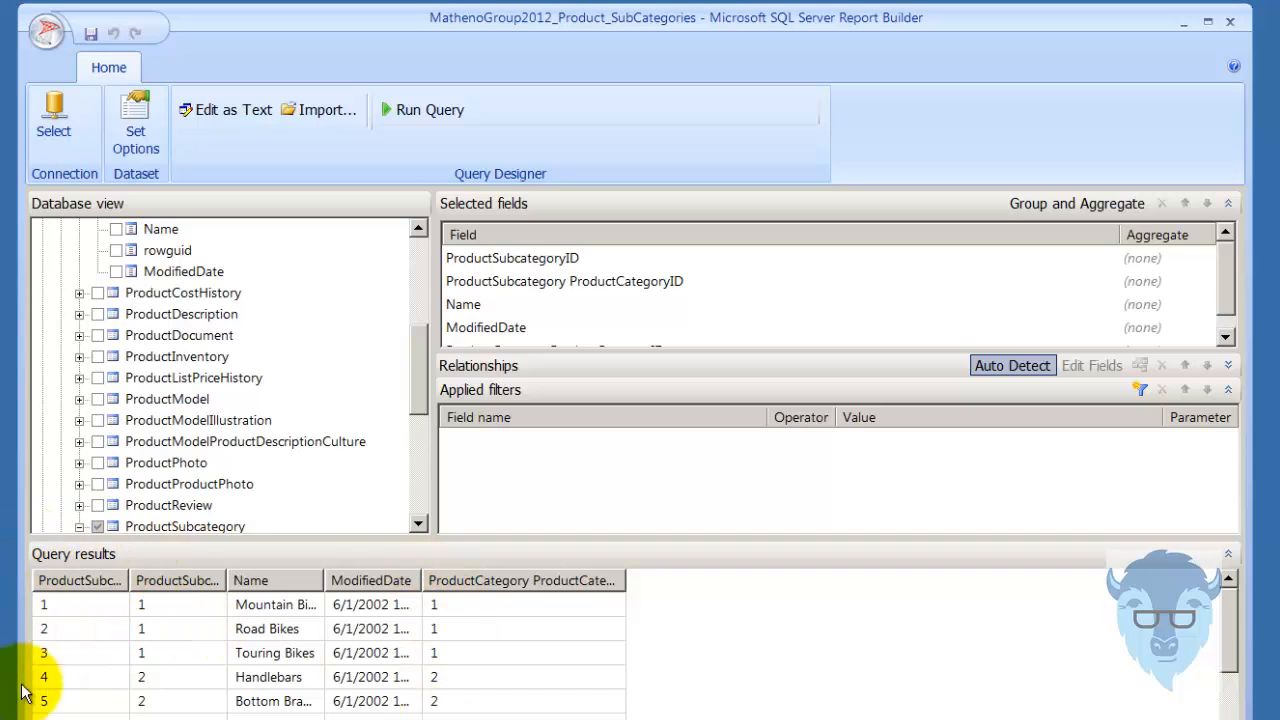
Open the MathenoGroup2012_Product_Categories dataset from the Shared Data Sets folder and run its query.
{"action": "left_click", "coordinate": [43, 38]}
{"action": "left_click", "coordinate": [90, 140]}
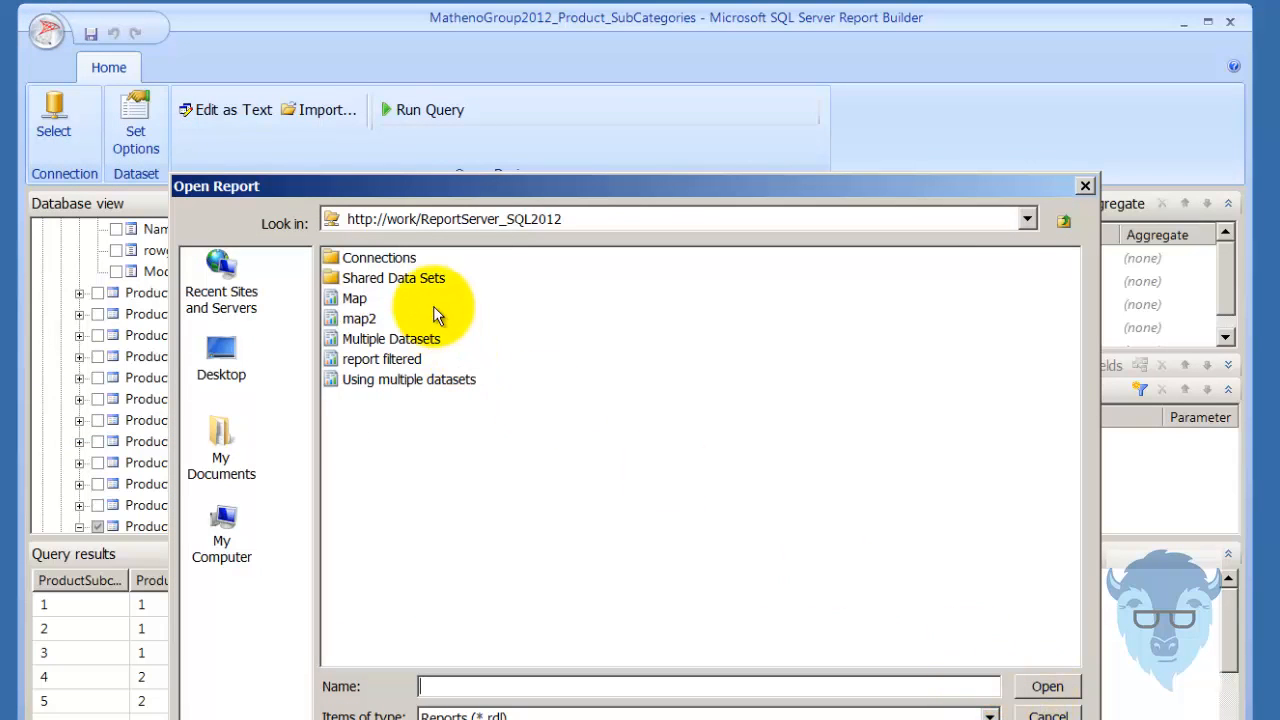
{"action": "double_click", "coordinate": [417, 278]}
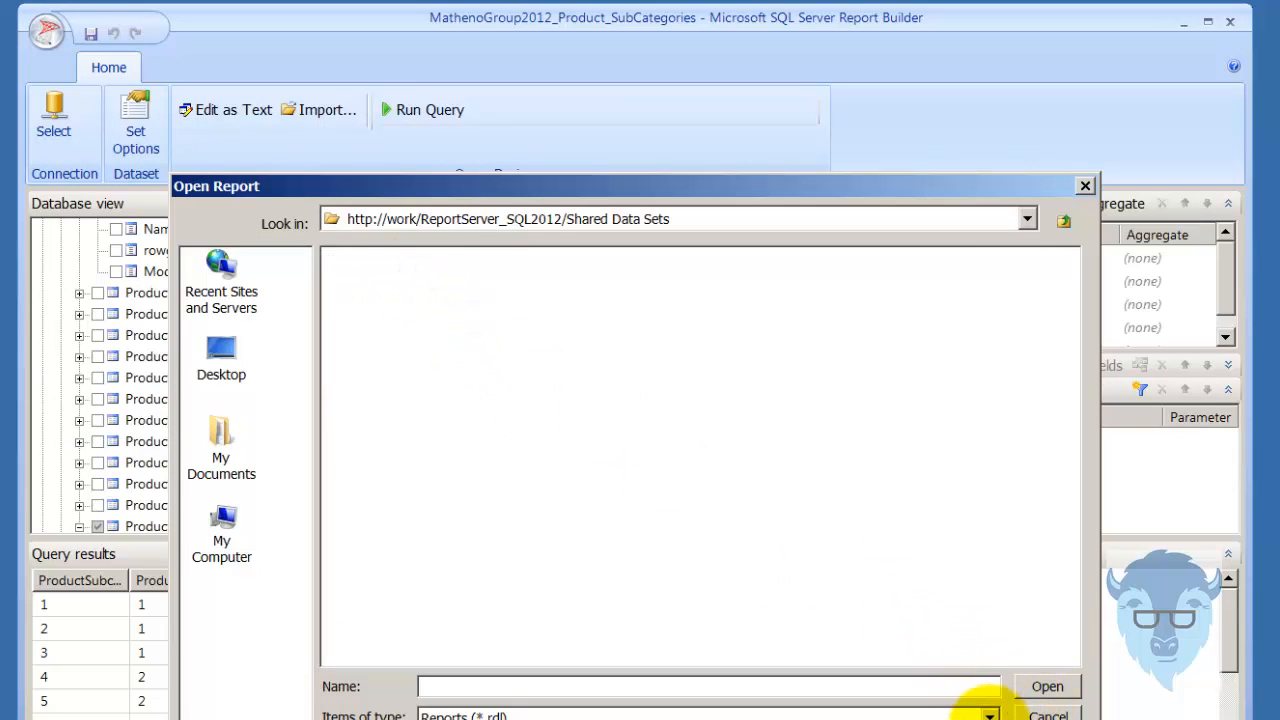
{"action": "left_click", "coordinate": [987, 716]}
{"action": "left_click", "coordinate": [954, 719]}
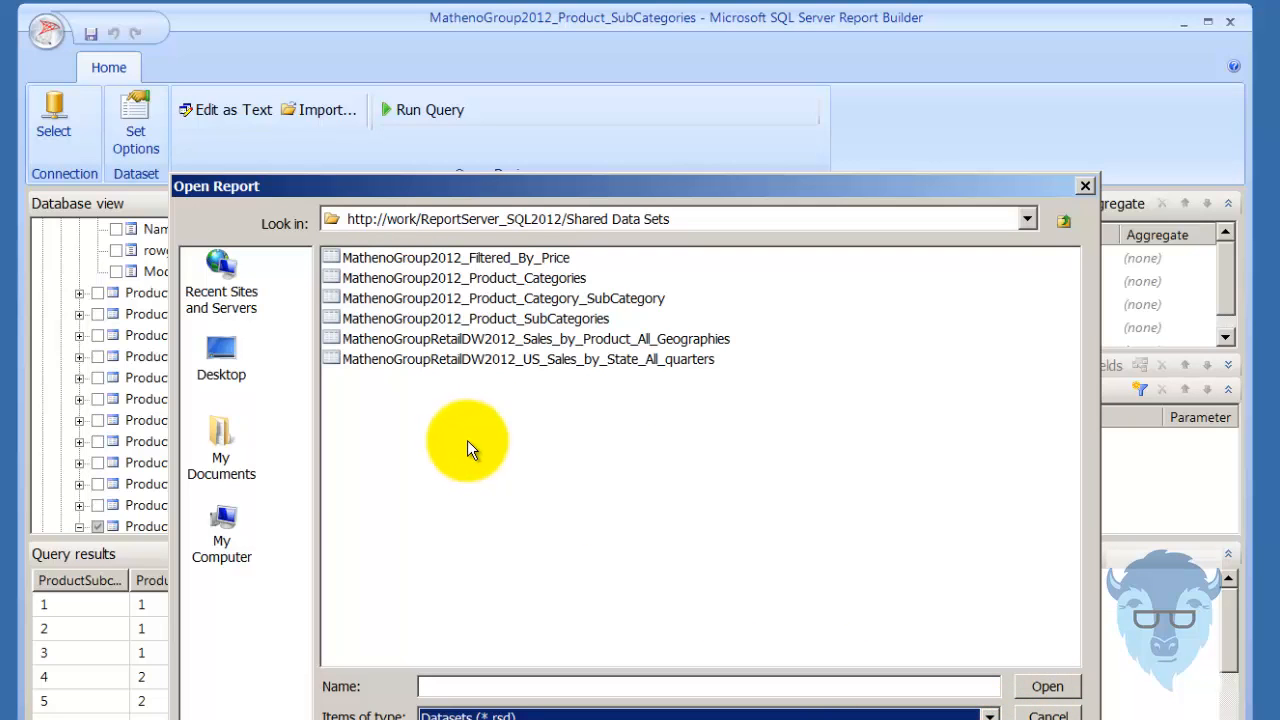
{"action": "double_click", "coordinate": [434, 276]}
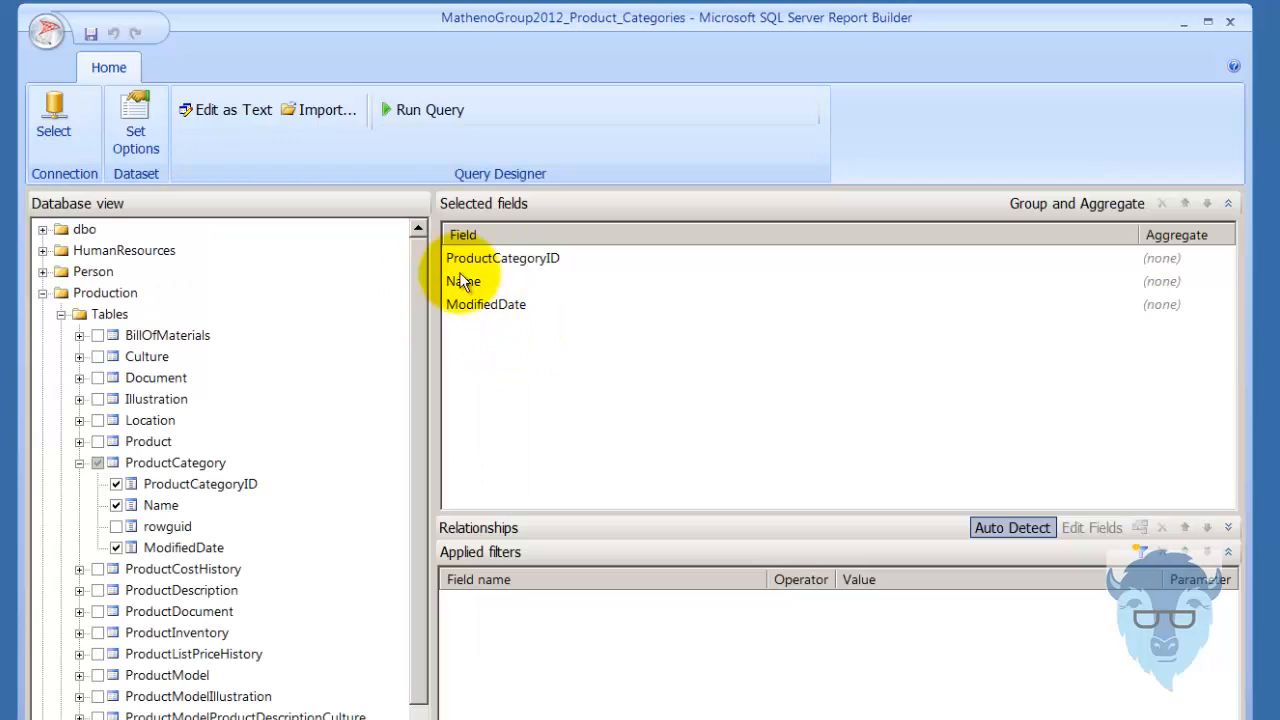
{"action": "left_click", "coordinate": [458, 258]}
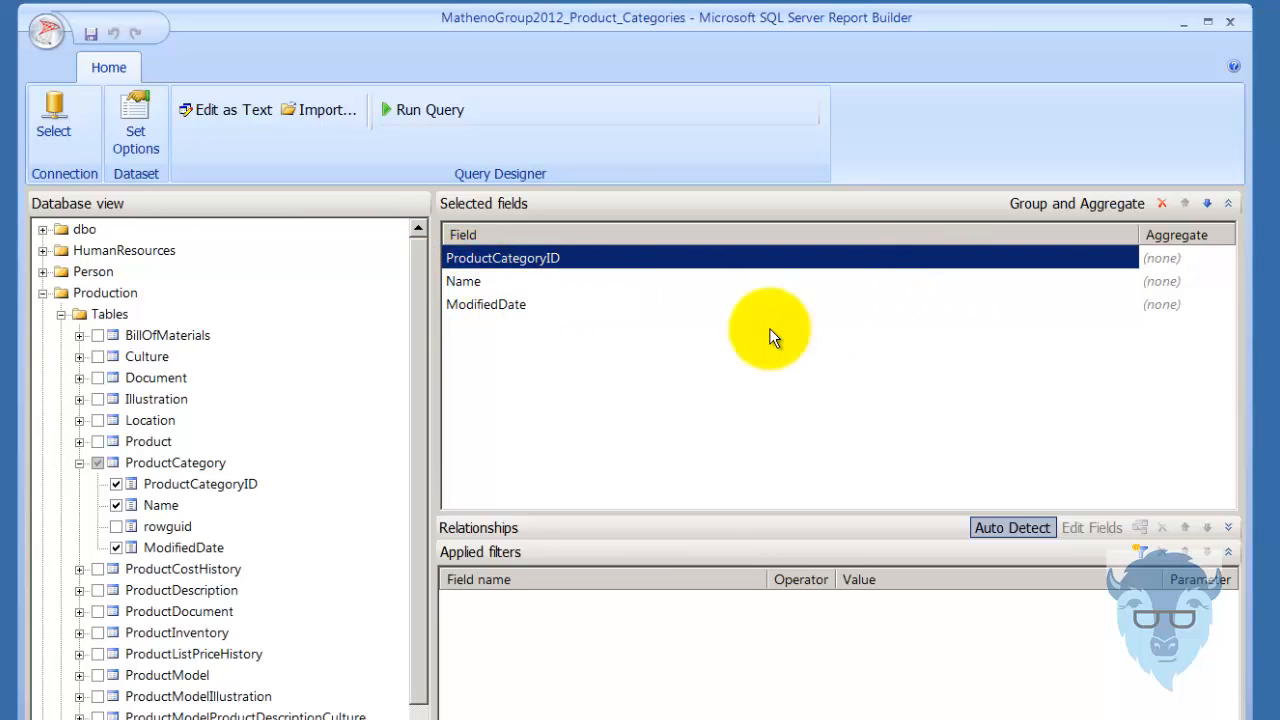
{"action": "left_click", "coordinate": [410, 112]}
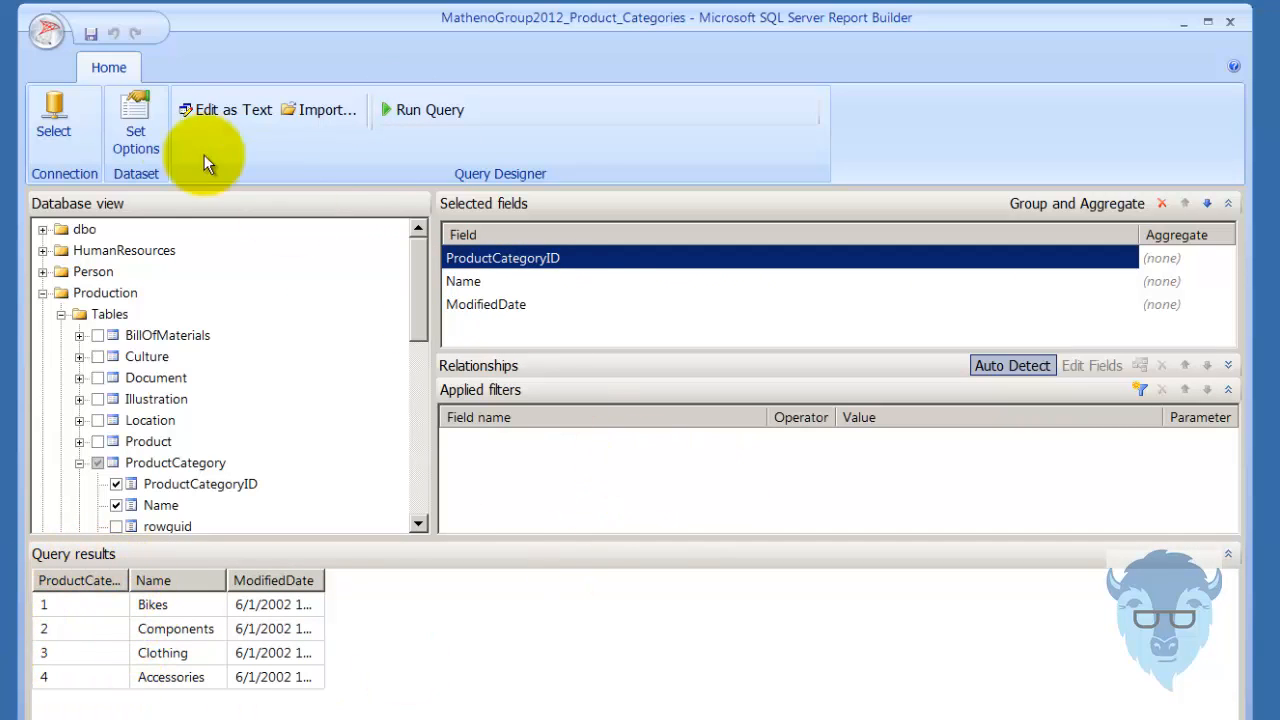
Reopen the recent report Using multiple datasets and expand its Datasets and Parameters folders.
{"action": "left_click", "coordinate": [45, 36]}
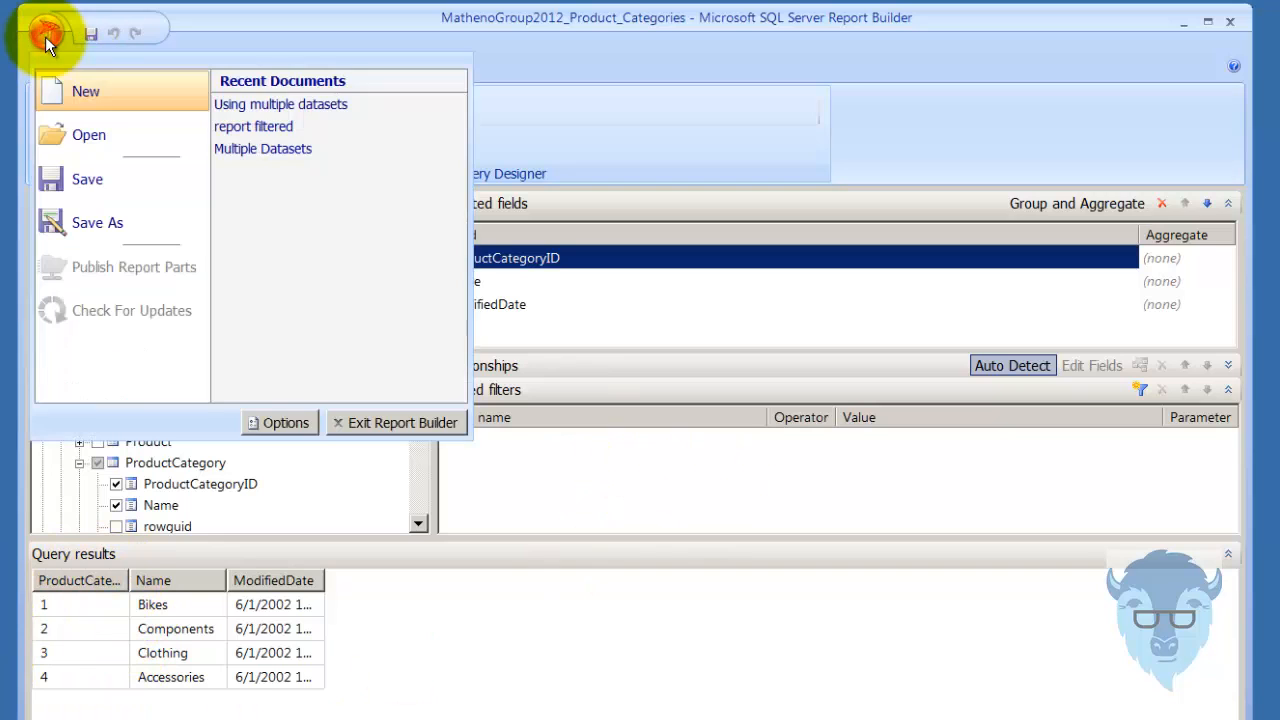
{"action": "left_click", "coordinate": [323, 105]}
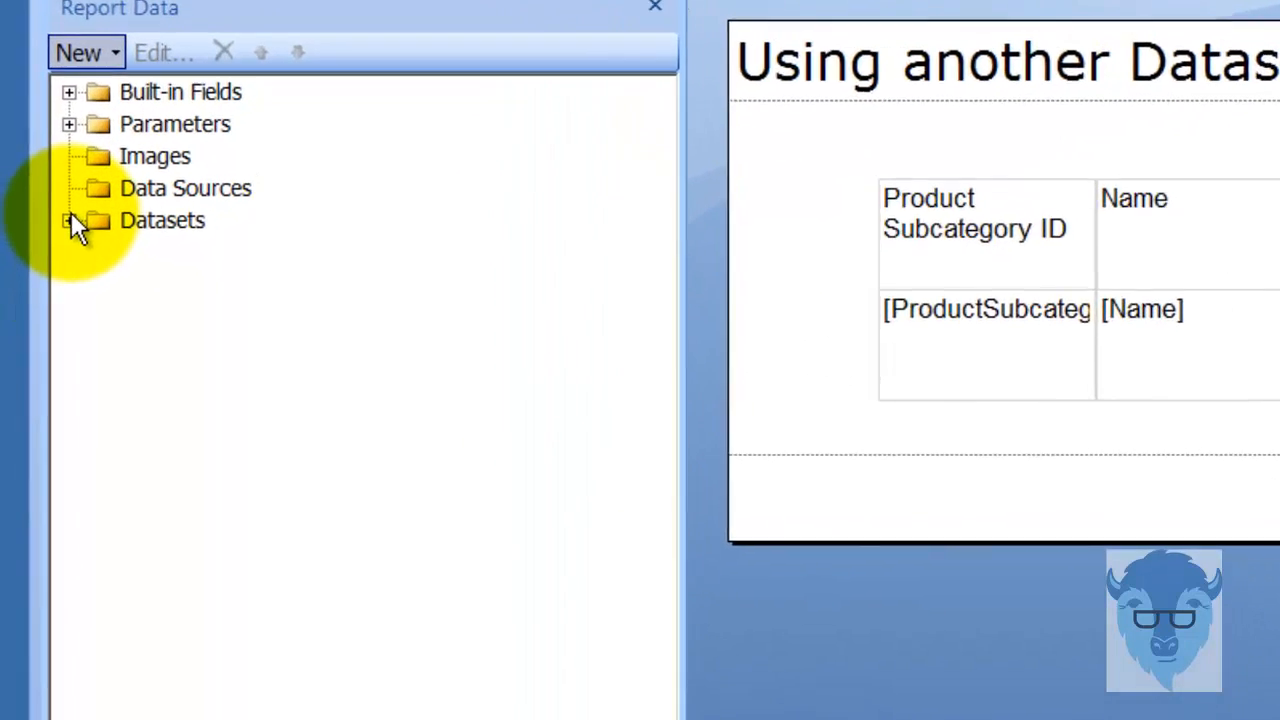
{"action": "left_click", "coordinate": [48, 299]}
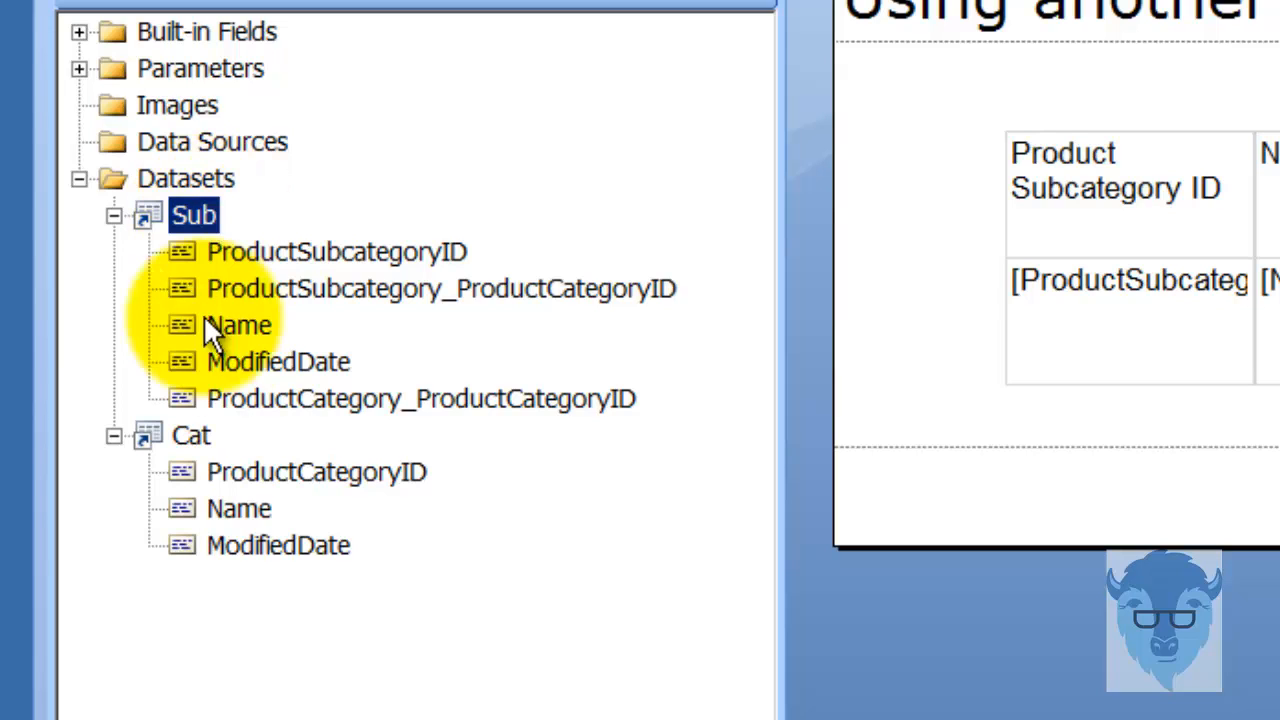
{"action": "left_click", "coordinate": [200, 437]}
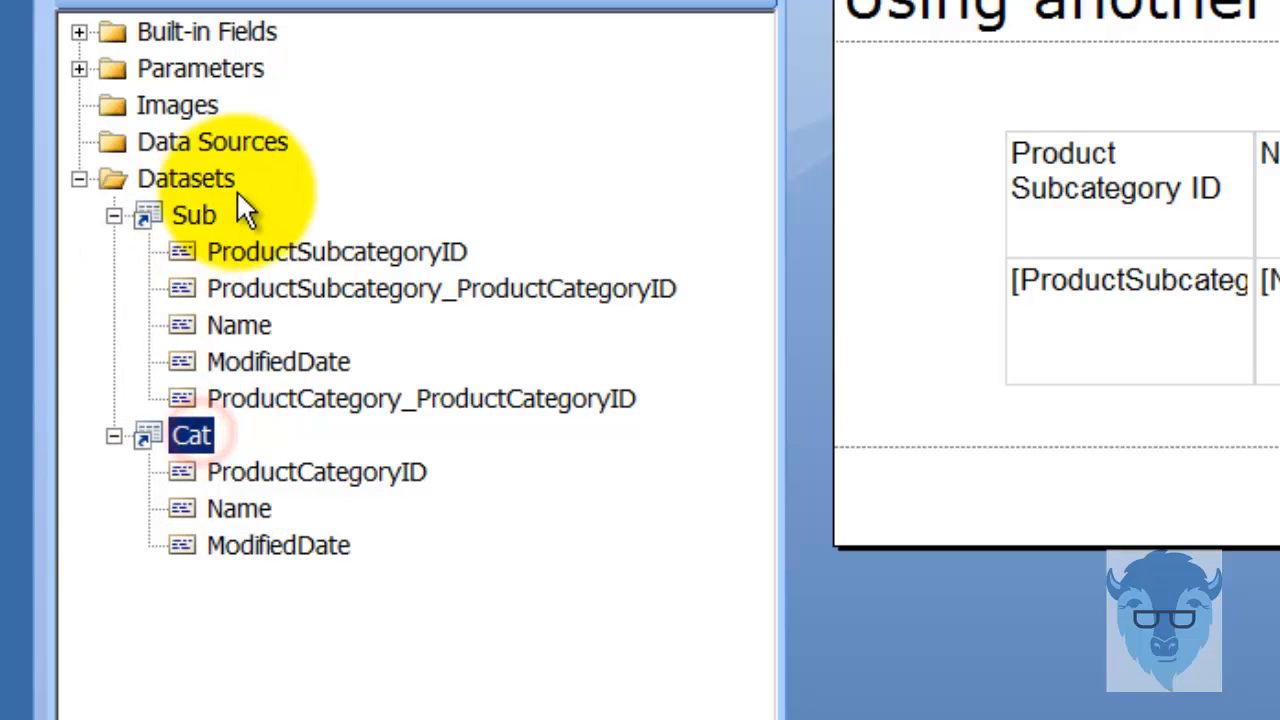
{"action": "left_click", "coordinate": [79, 68]}
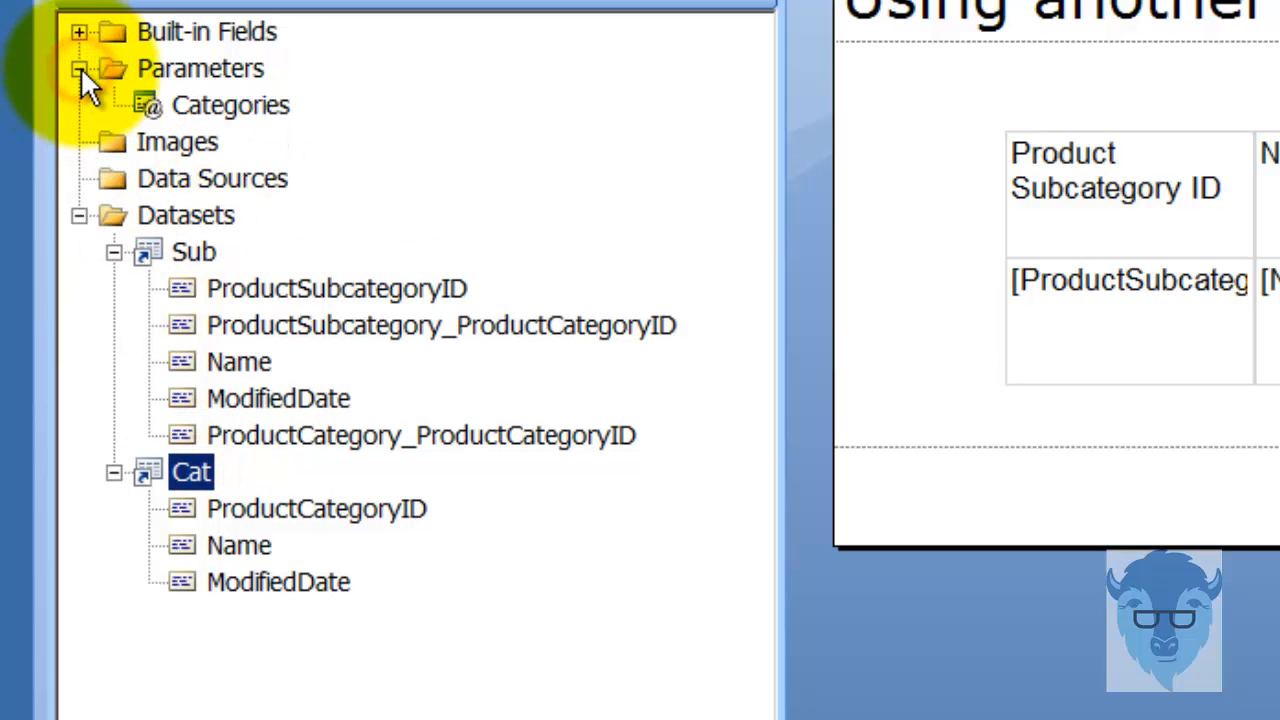
Review the Categories parameter's general settings and available values, and close its properties.
{"action": "left_click", "coordinate": [229, 104]}
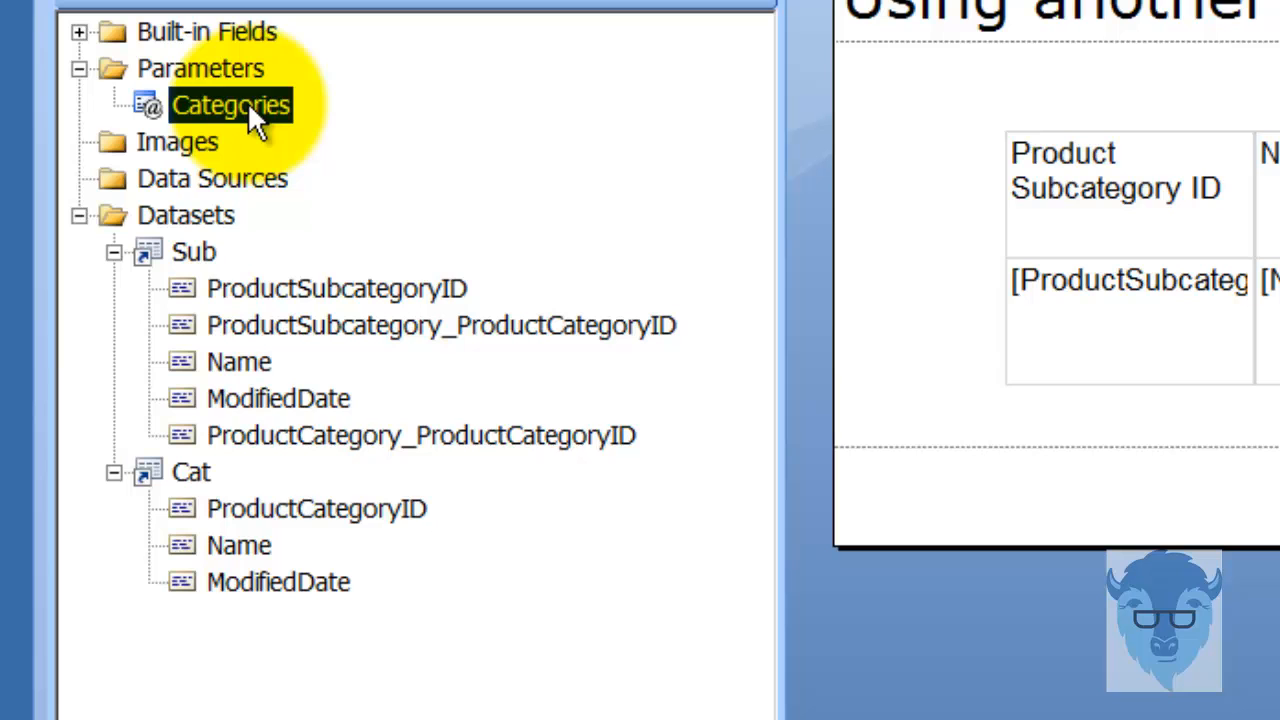
{"action": "right_click", "coordinate": [253, 103]}
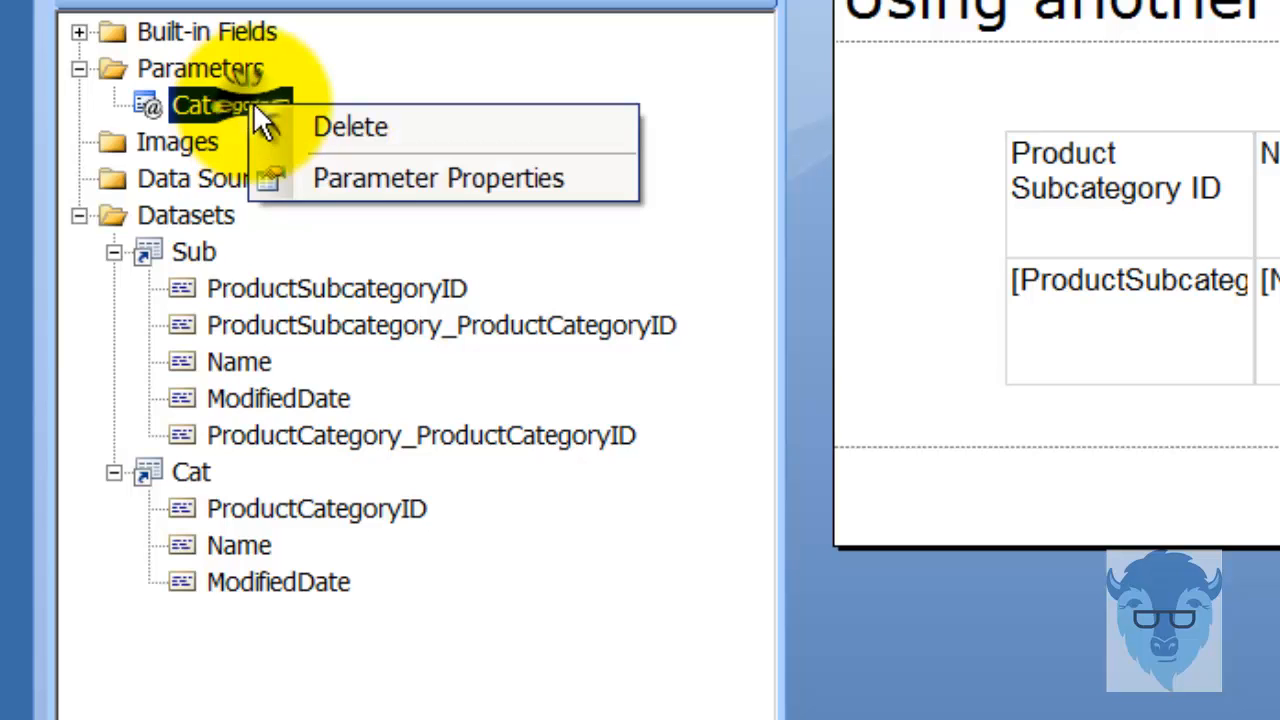
{"action": "left_click", "coordinate": [385, 179]}
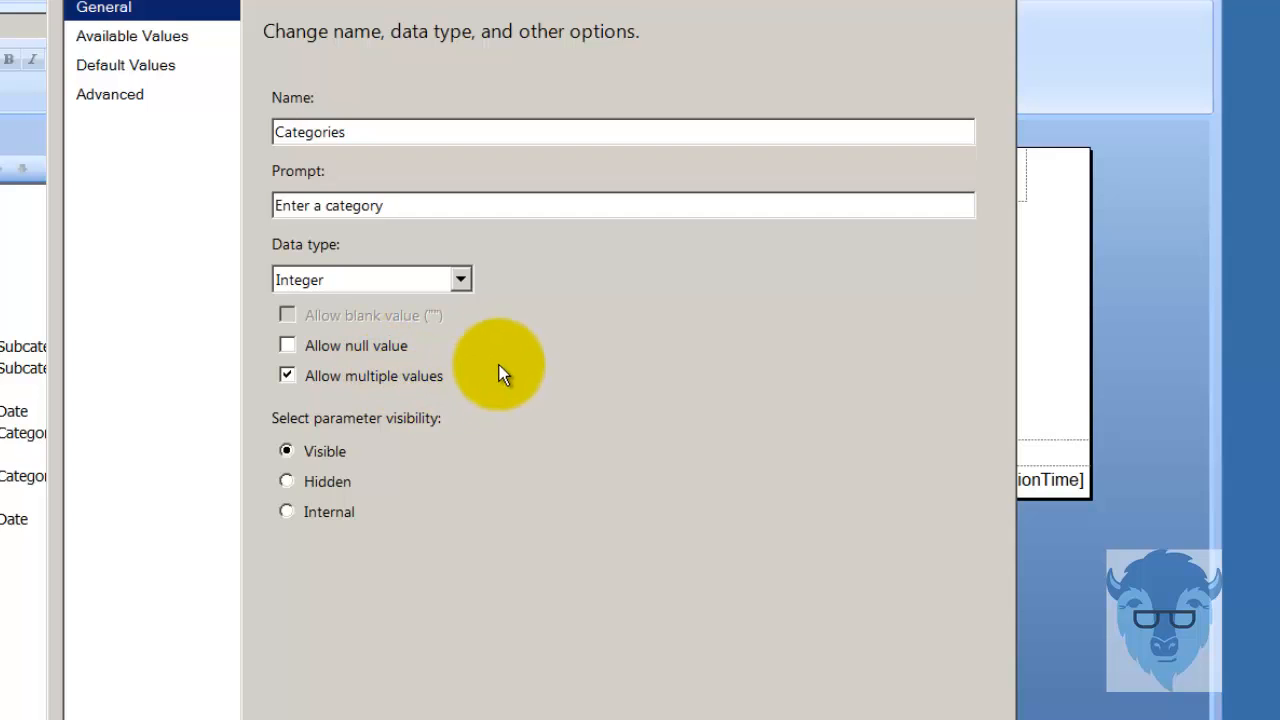
{"action": "left_click", "coordinate": [135, 40]}
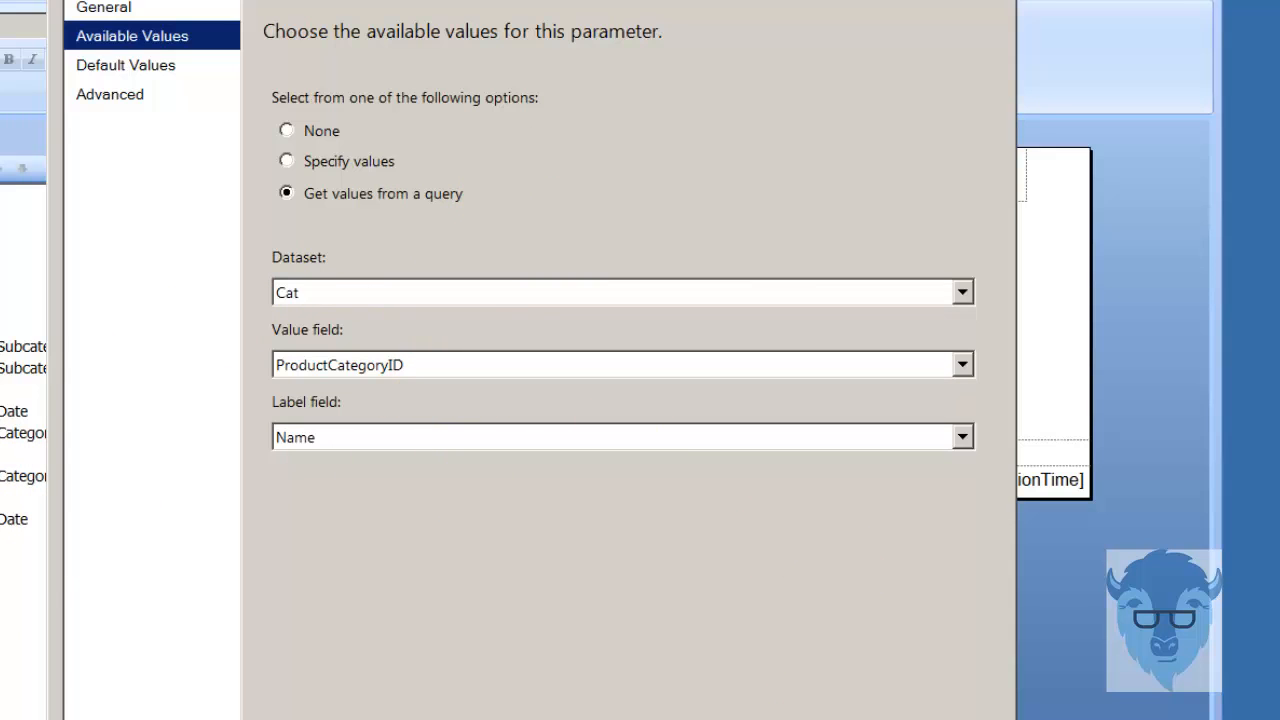
{"action": "left_click", "coordinate": [812, 719]}
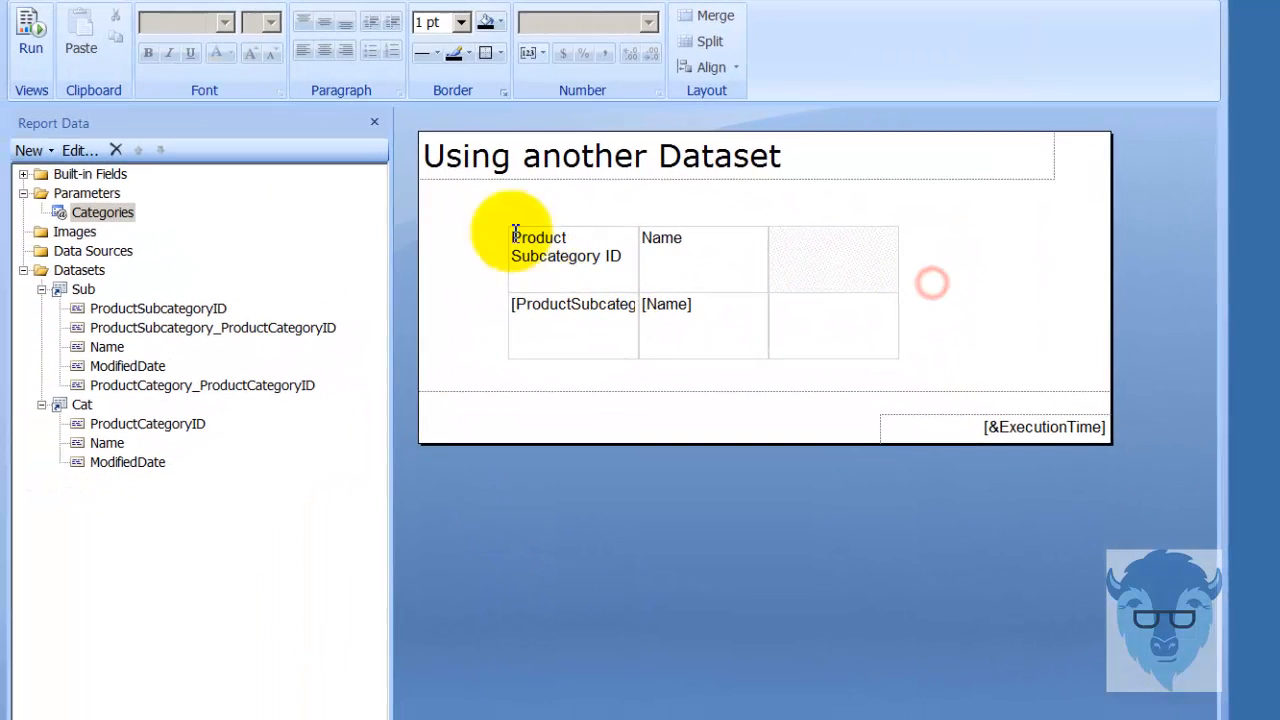
{"action": "left_click", "coordinate": [150, 2]}
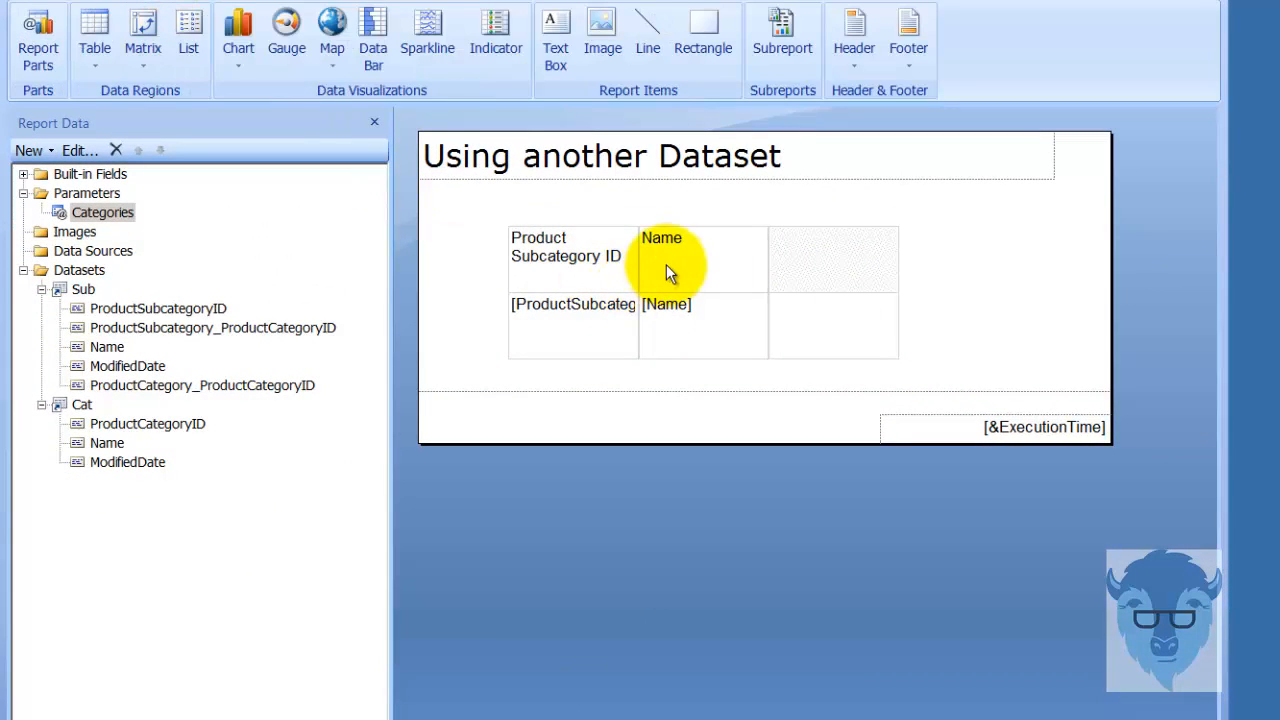
{"action": "mouse_move", "coordinate": [652, 315]}
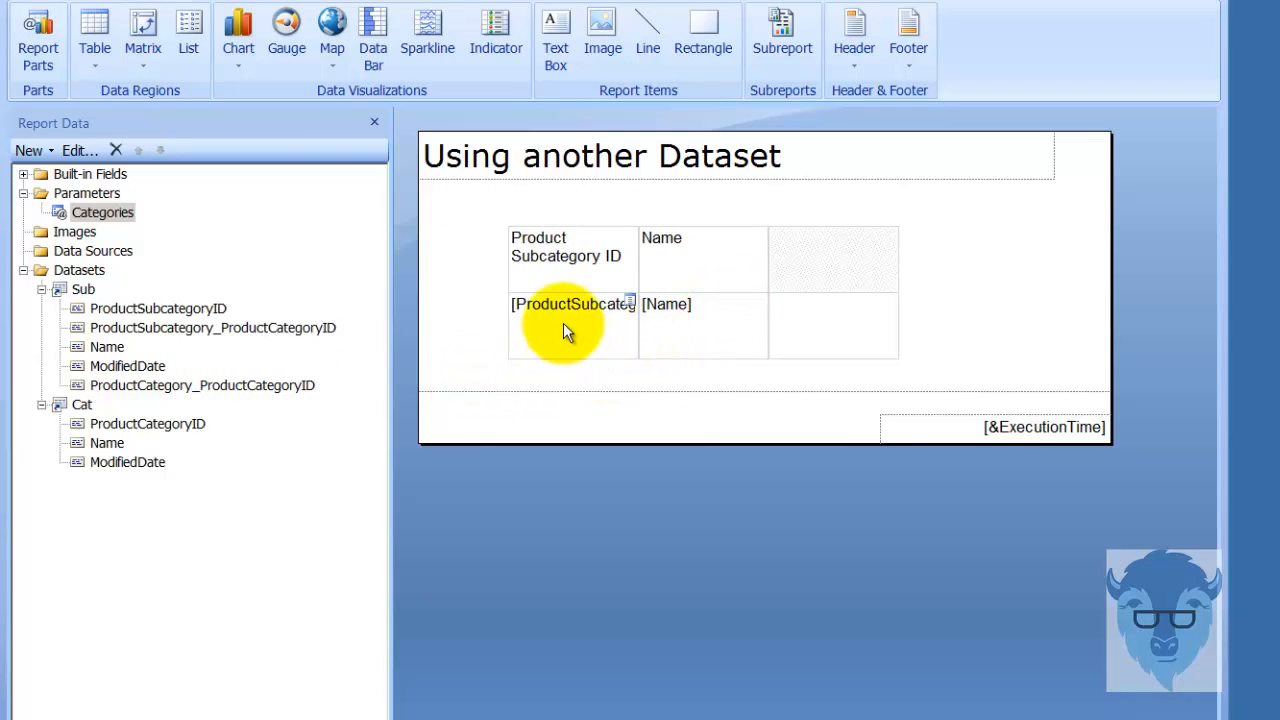
{"action": "left_click", "coordinate": [87, 0]}
Run the report for the Bikes category only and view the result.
{"action": "left_click", "coordinate": [14, 36]}
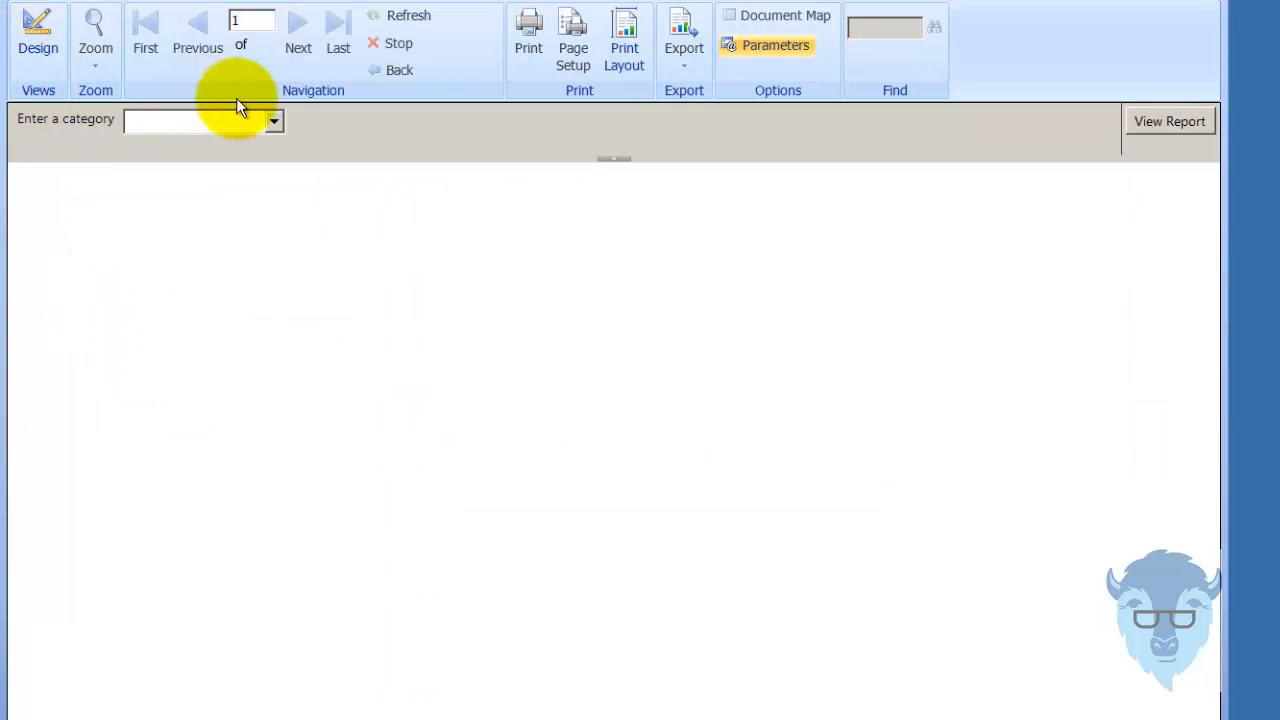
{"action": "left_click", "coordinate": [275, 121]}
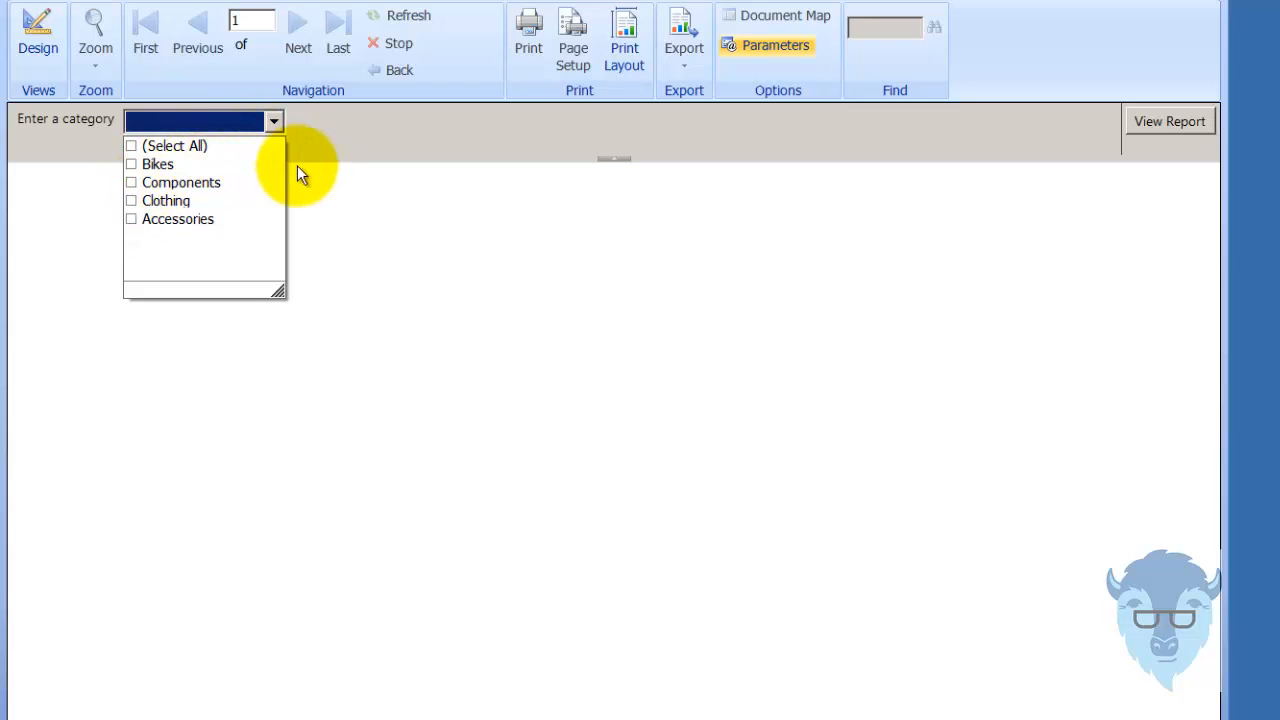
{"action": "left_click", "coordinate": [131, 163]}
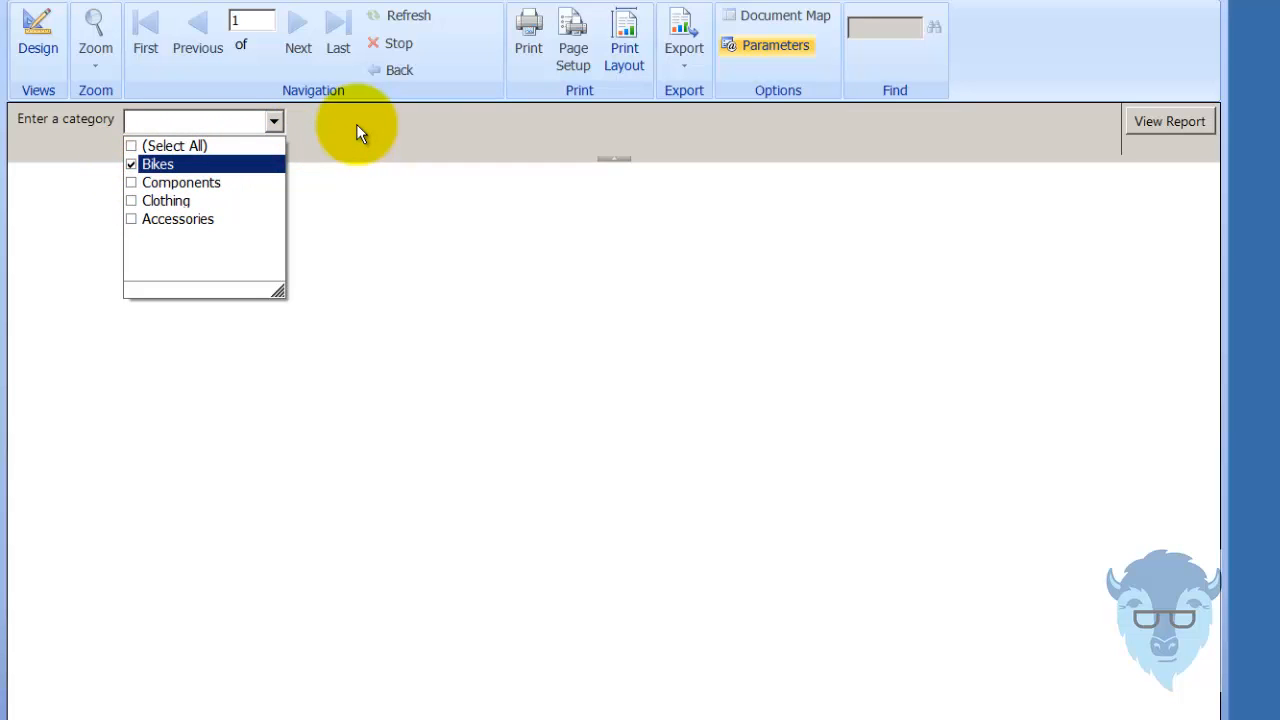
{"action": "left_click", "coordinate": [1131, 123]}
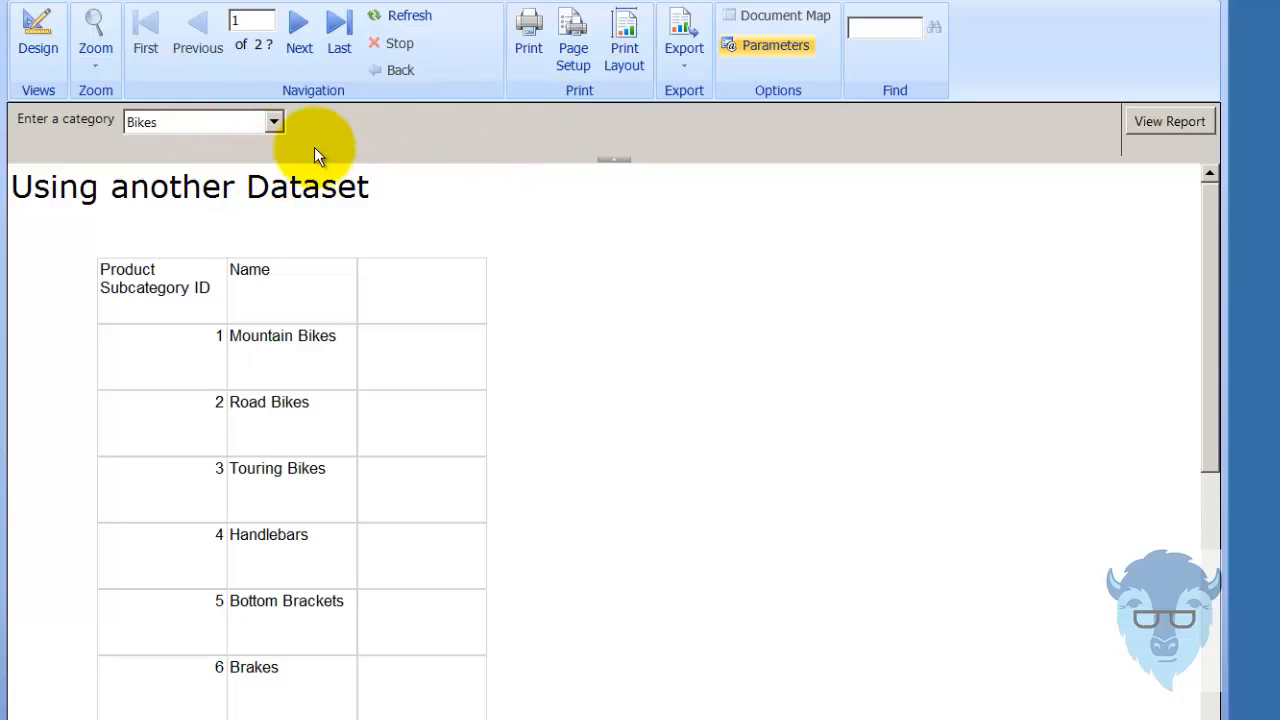
View the report for Components instead of Bikes, and refresh it to reset the category choice.
{"action": "left_click", "coordinate": [273, 116]}
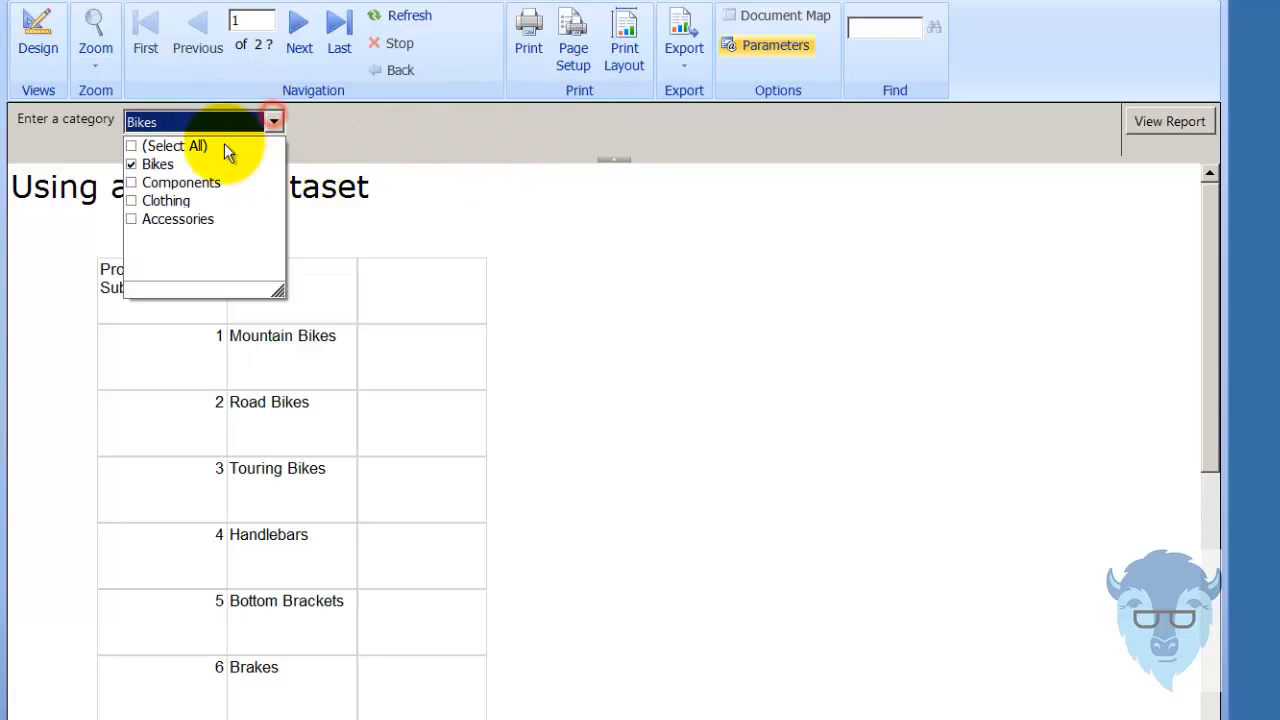
{"action": "left_click", "coordinate": [131, 183]}
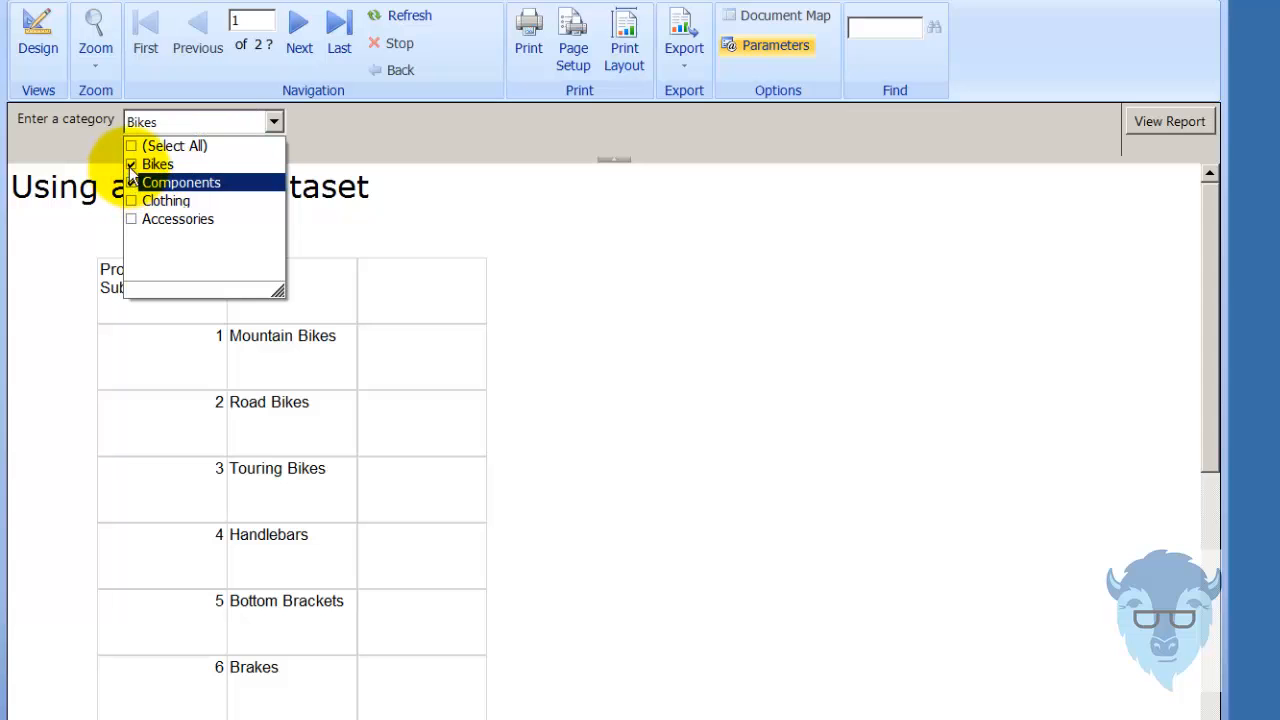
{"action": "left_click", "coordinate": [131, 164]}
{"action": "left_click", "coordinate": [1163, 124]}
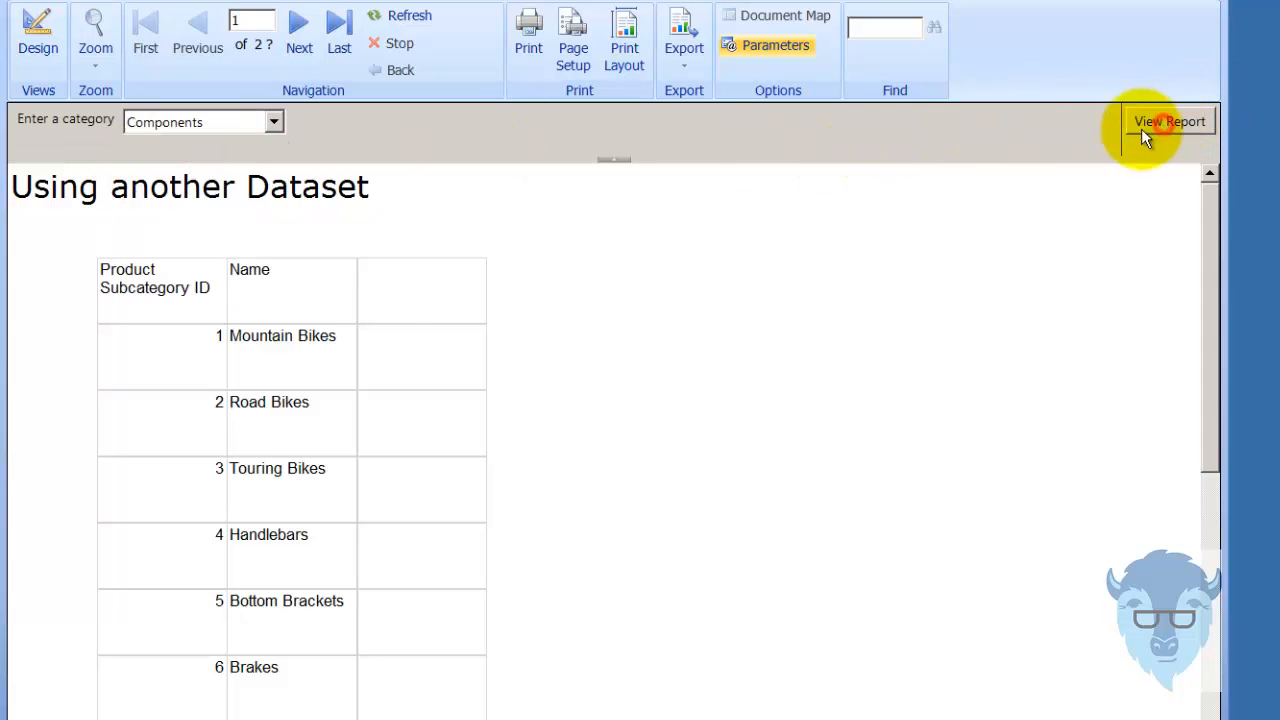
{"action": "left_click", "coordinate": [403, 15]}
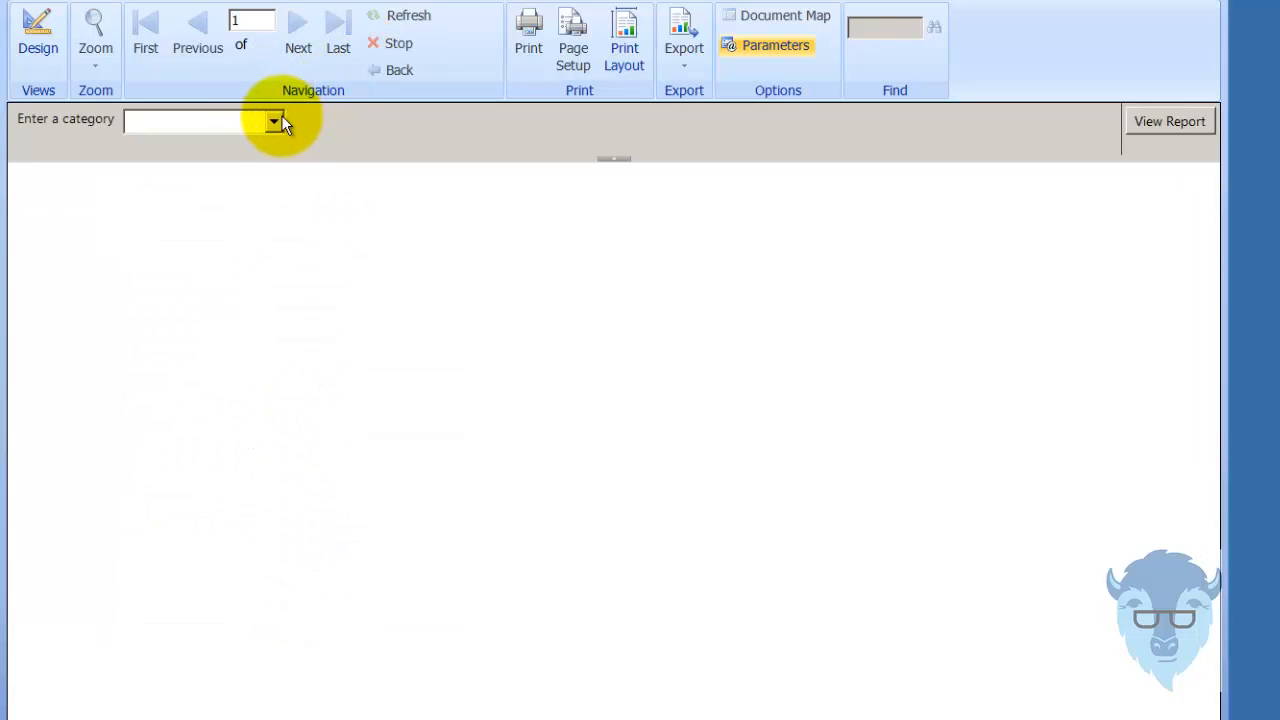
Return to the report design and add a new filter in the subcategory table's Tablix properties.
{"action": "left_click", "coordinate": [33, 28]}
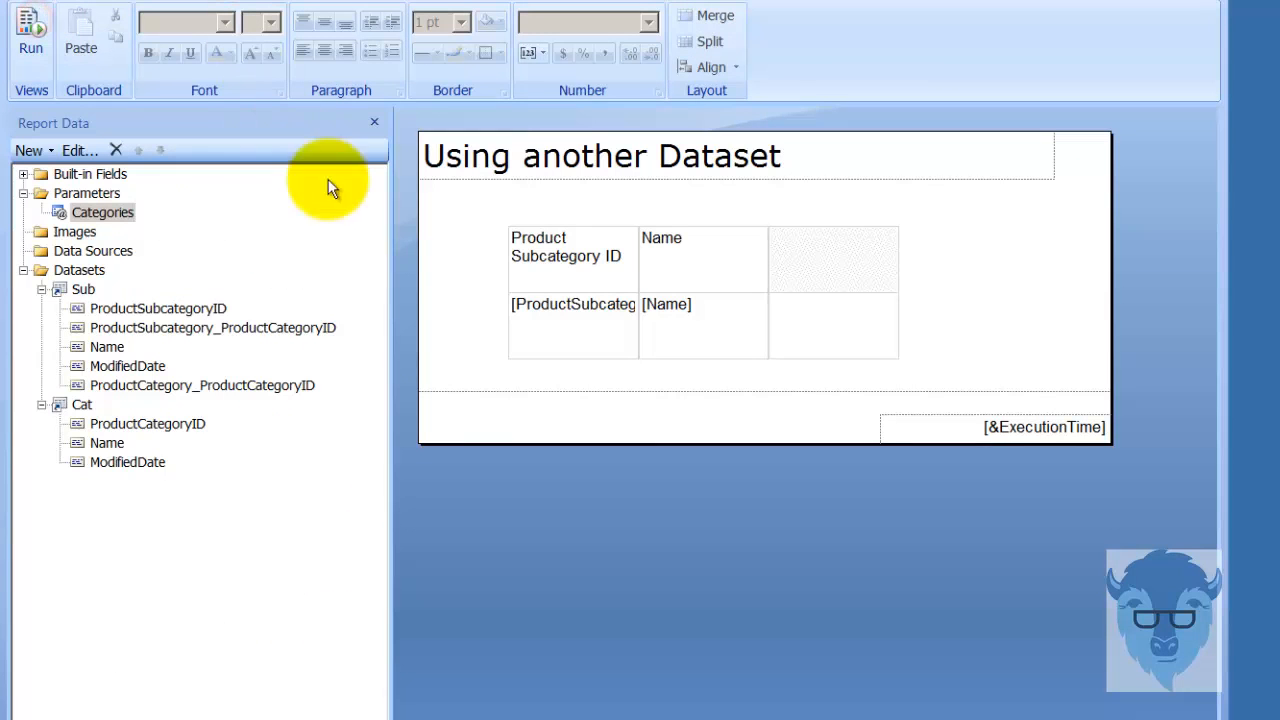
{"action": "left_click", "coordinate": [920, 354]}
{"action": "left_click", "coordinate": [874, 351]}
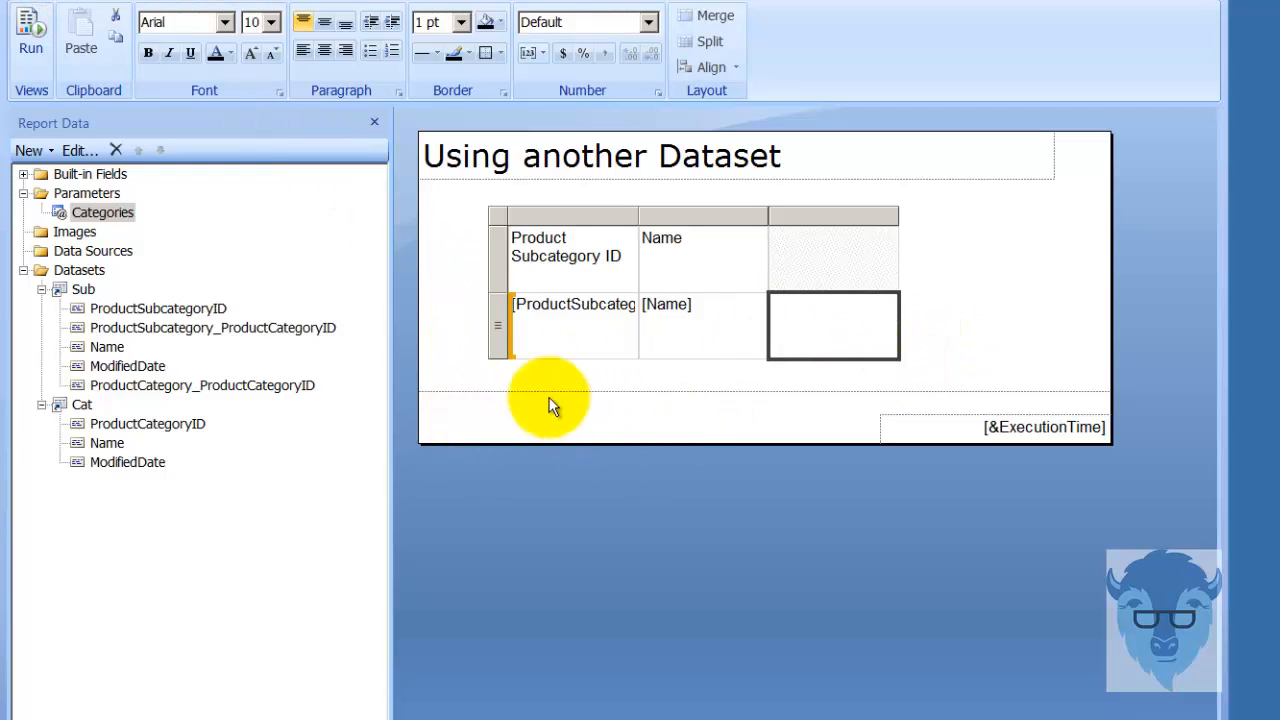
{"action": "right_click", "coordinate": [499, 350]}
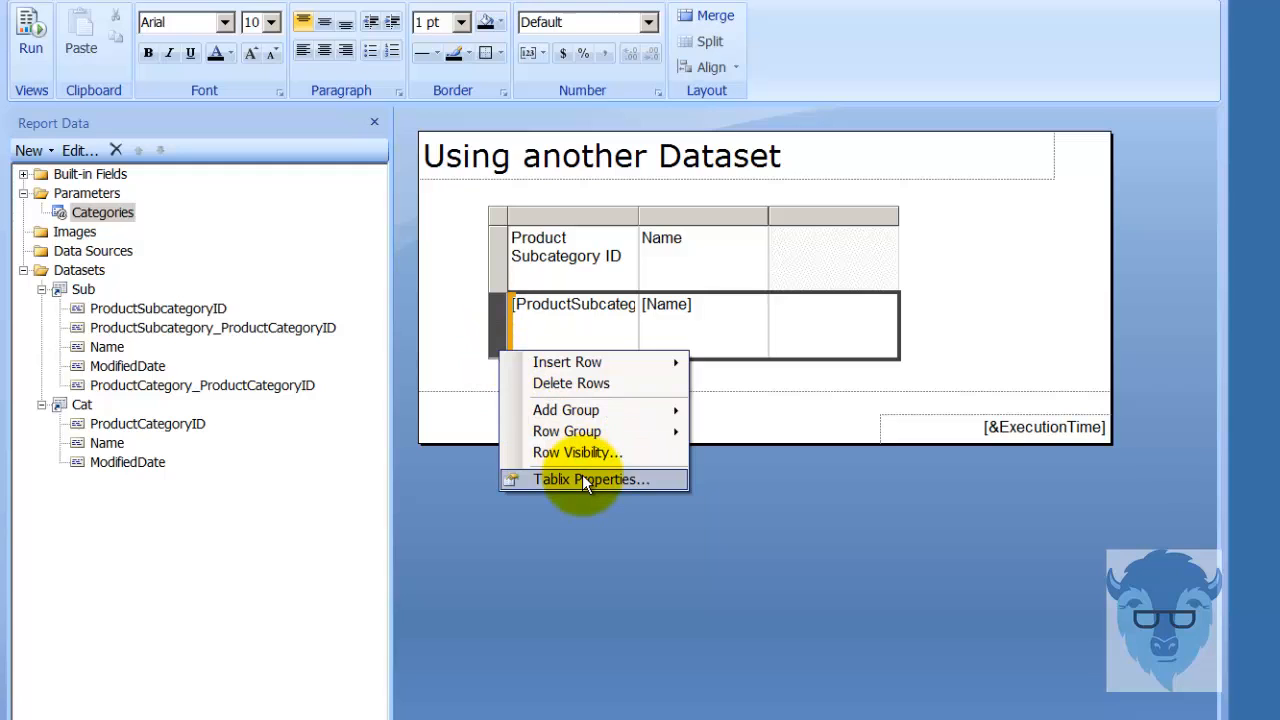
{"action": "left_click", "coordinate": [652, 479]}
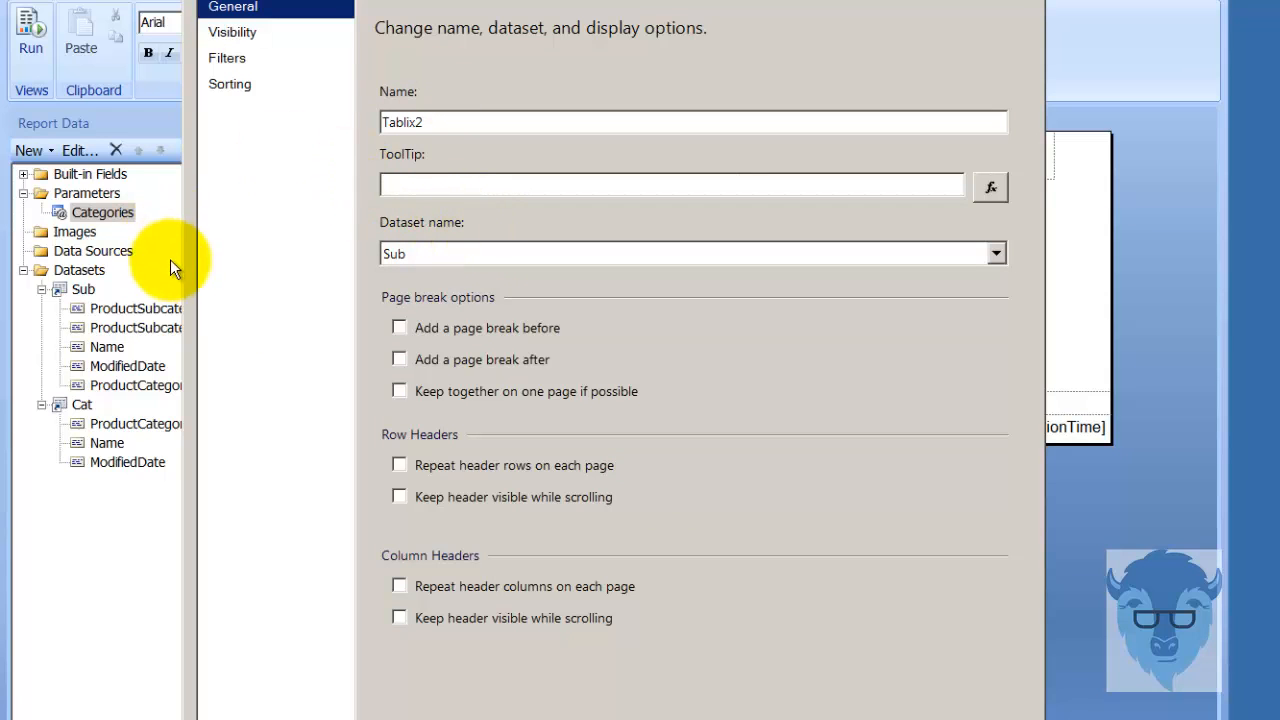
{"action": "left_click", "coordinate": [228, 60]}
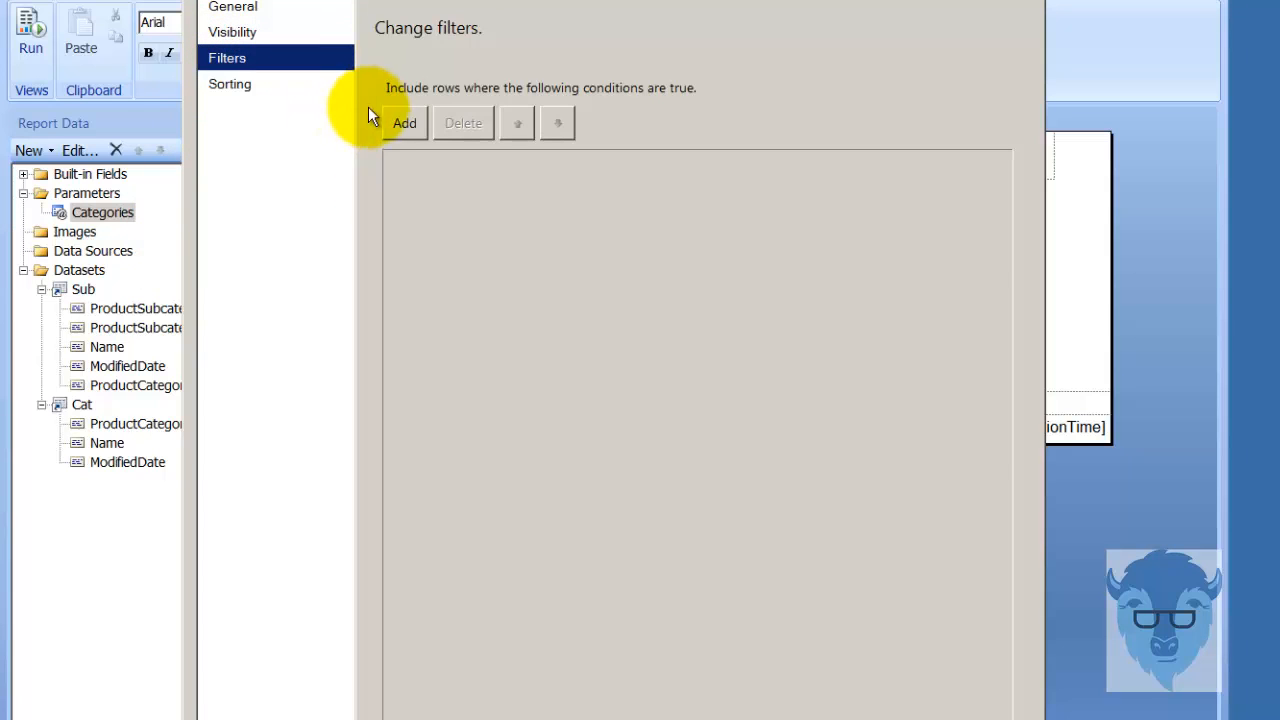
{"action": "left_click", "coordinate": [400, 119]}
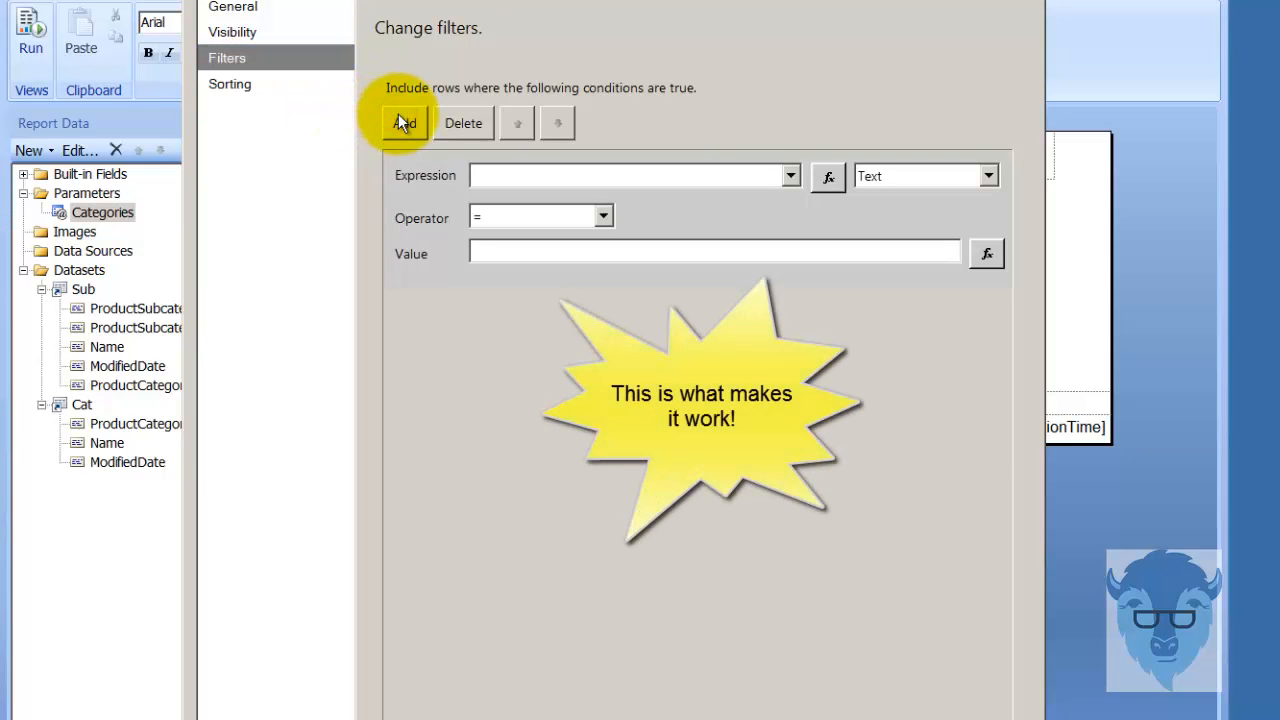
Set the filter's expression to [ProductSubcategoryID] and its operator to In.
{"action": "left_click", "coordinate": [791, 176]}
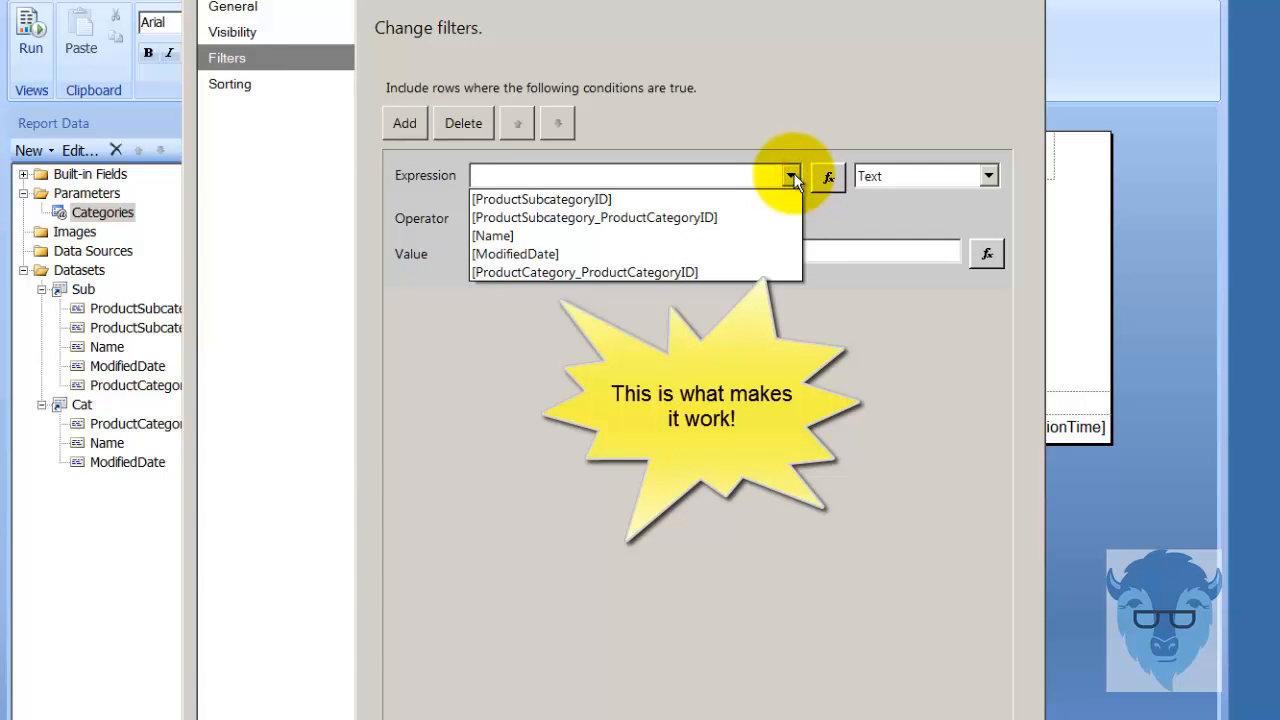
{"action": "left_click", "coordinate": [787, 420]}
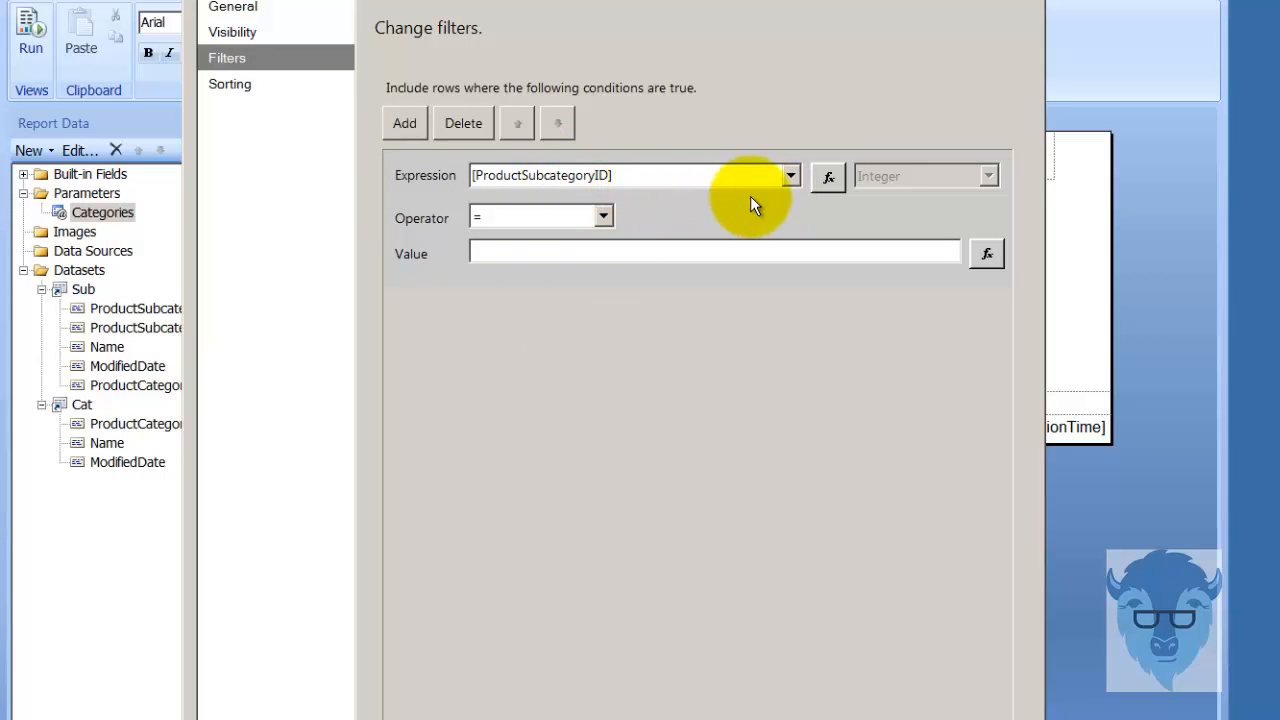
{"action": "left_click", "coordinate": [791, 175]}
{"action": "left_click", "coordinate": [796, 172]}
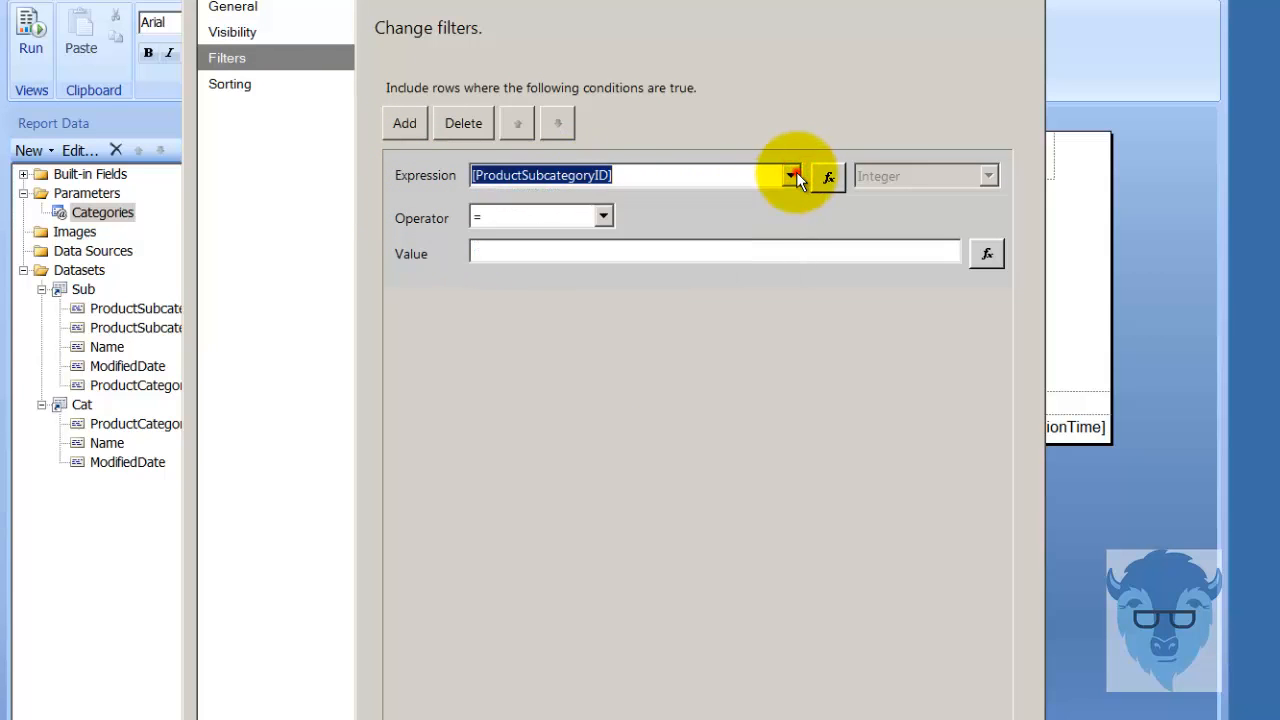
{"action": "left_click", "coordinate": [603, 216]}
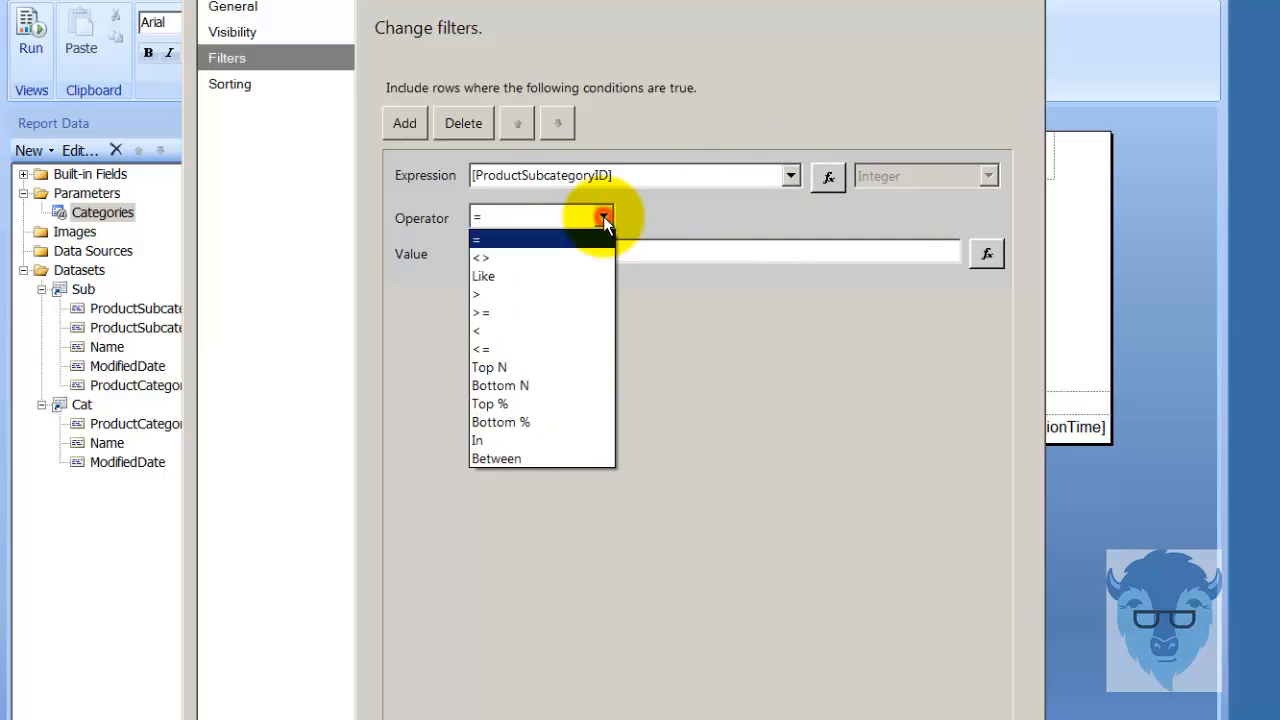
{"action": "left_click", "coordinate": [590, 443]}
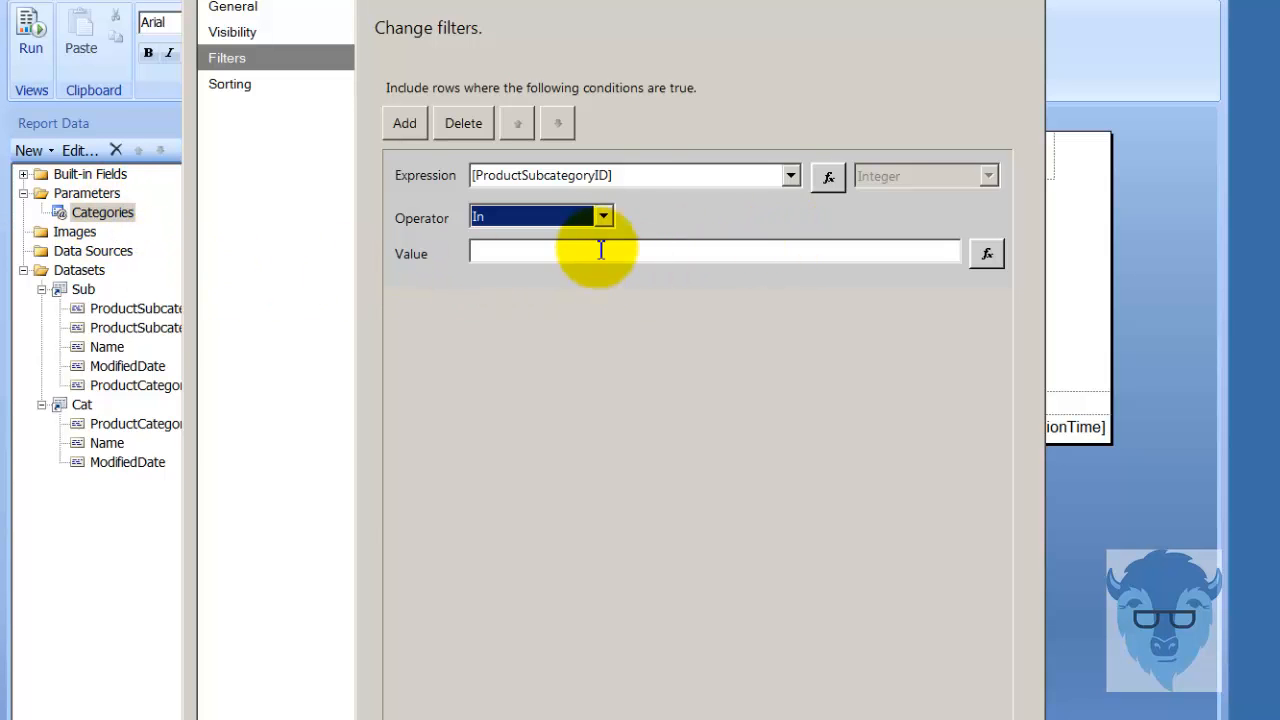
Set the filter's value to the expression =Parameters!Categories.Value(0) using the Categories parameter, and confirm the filter.
{"action": "left_click", "coordinate": [989, 253]}
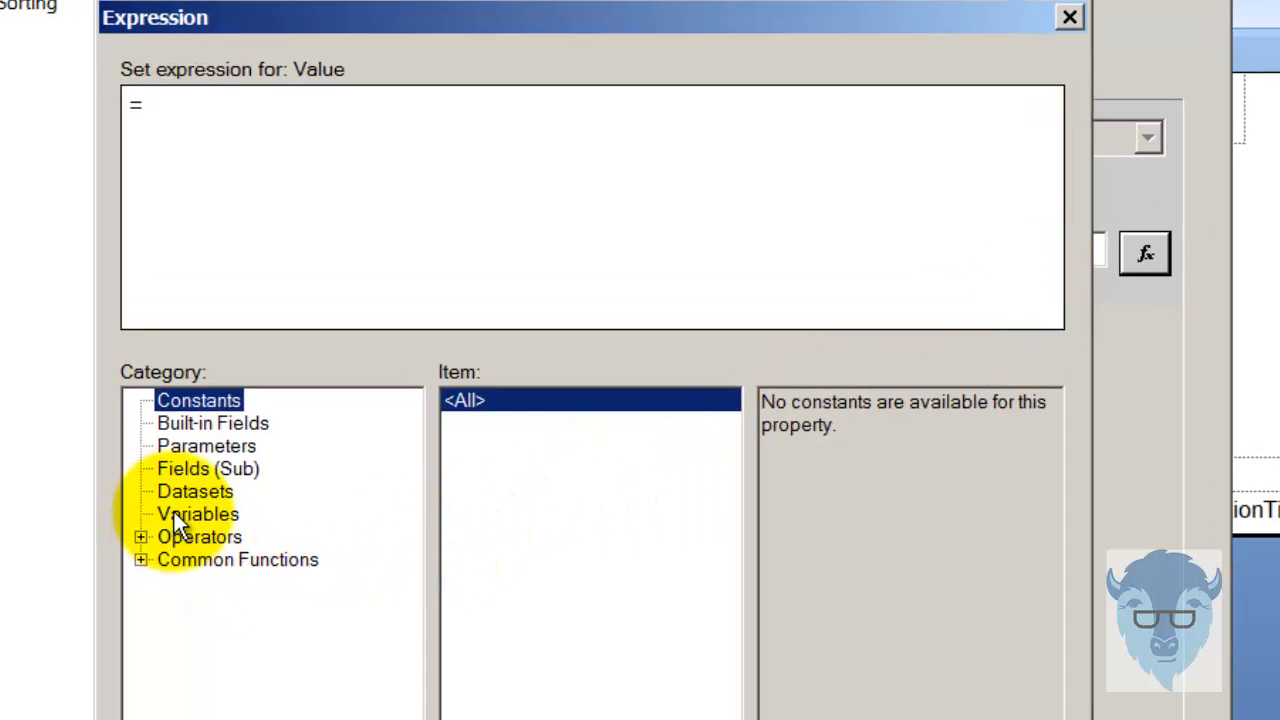
{"action": "left_click", "coordinate": [243, 445]}
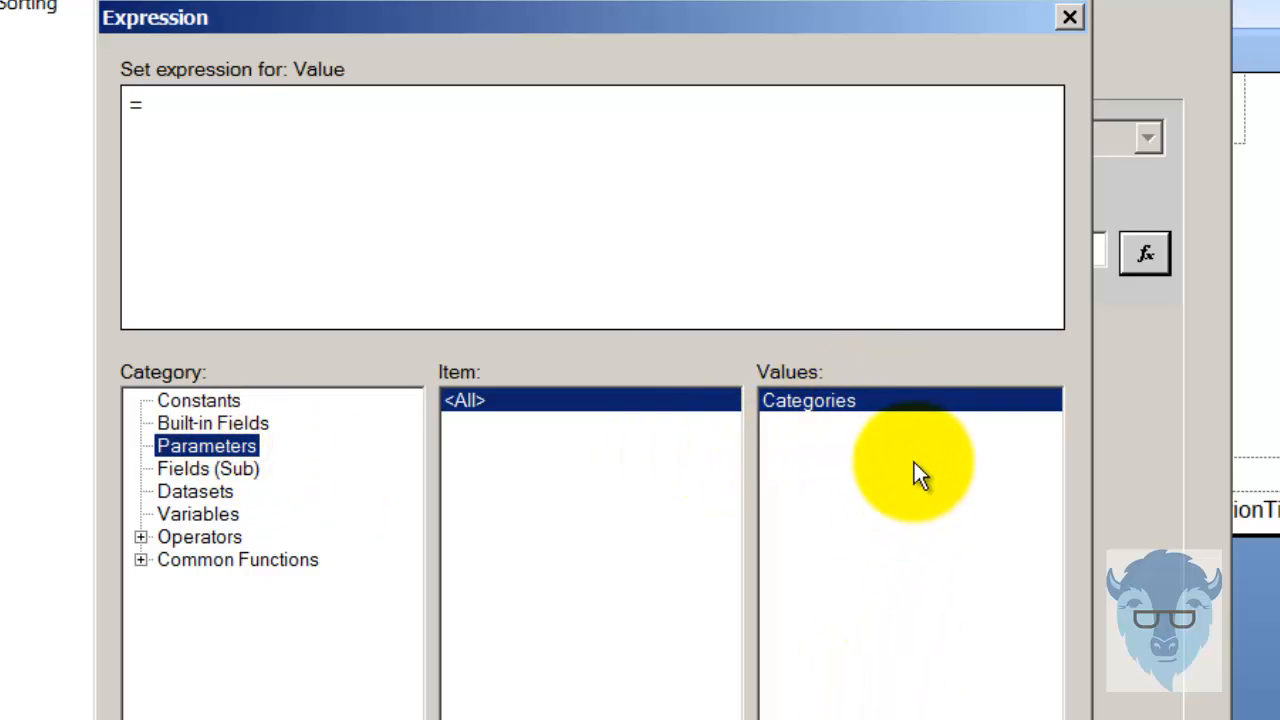
{"action": "double_click", "coordinate": [901, 401]}
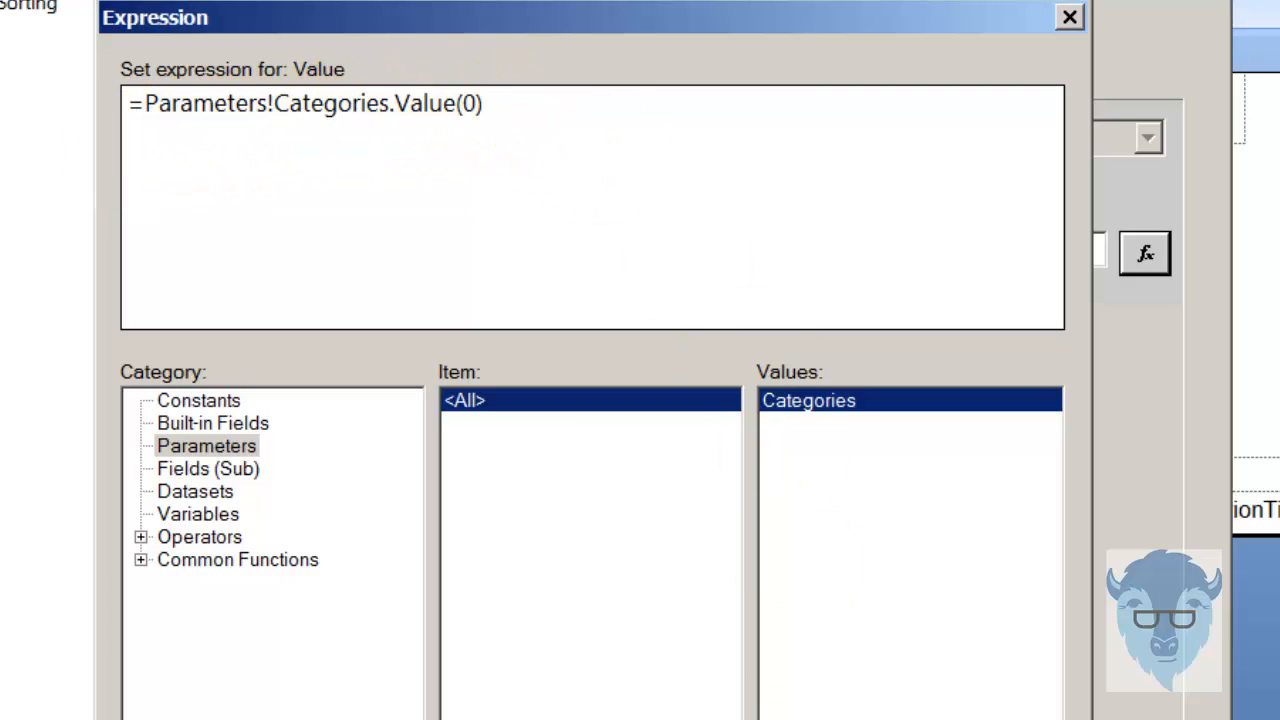
{"action": "left_click", "coordinate": [872, 718]}
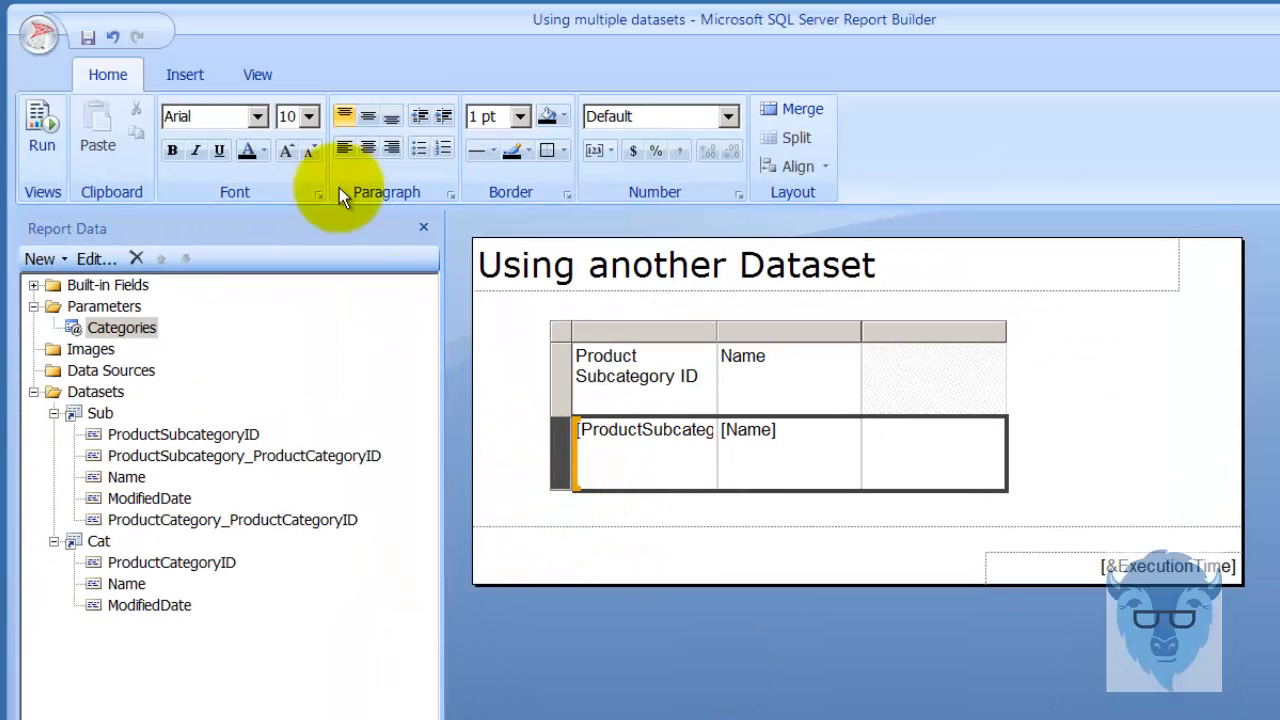
Run the filtered report for the Bikes category.
{"action": "left_click", "coordinate": [40, 140]}
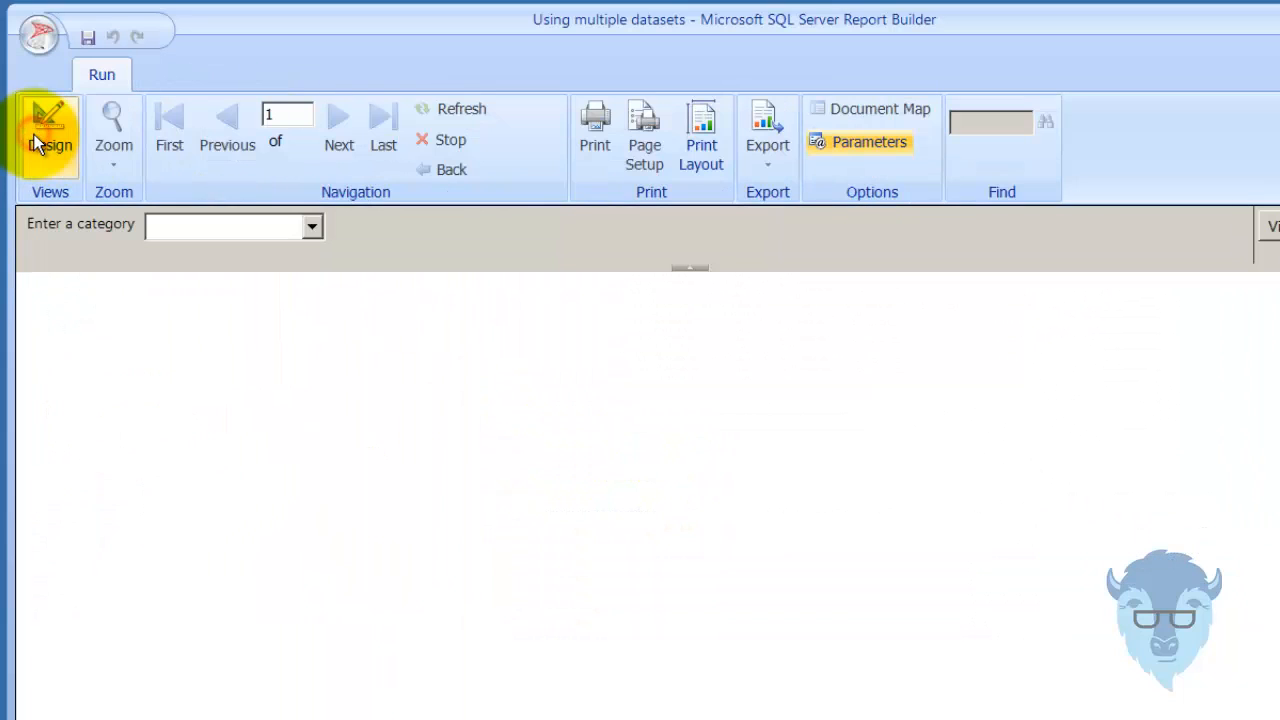
{"action": "left_click", "coordinate": [313, 228]}
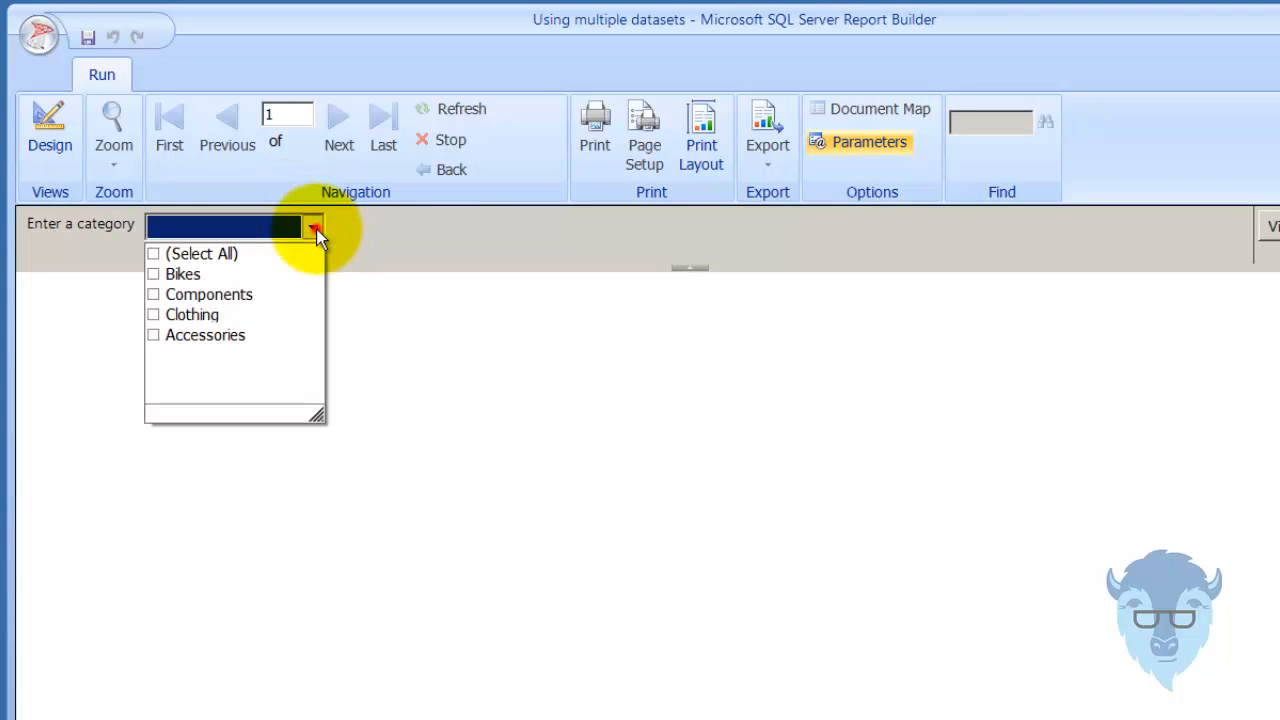
{"action": "left_click", "coordinate": [155, 277]}
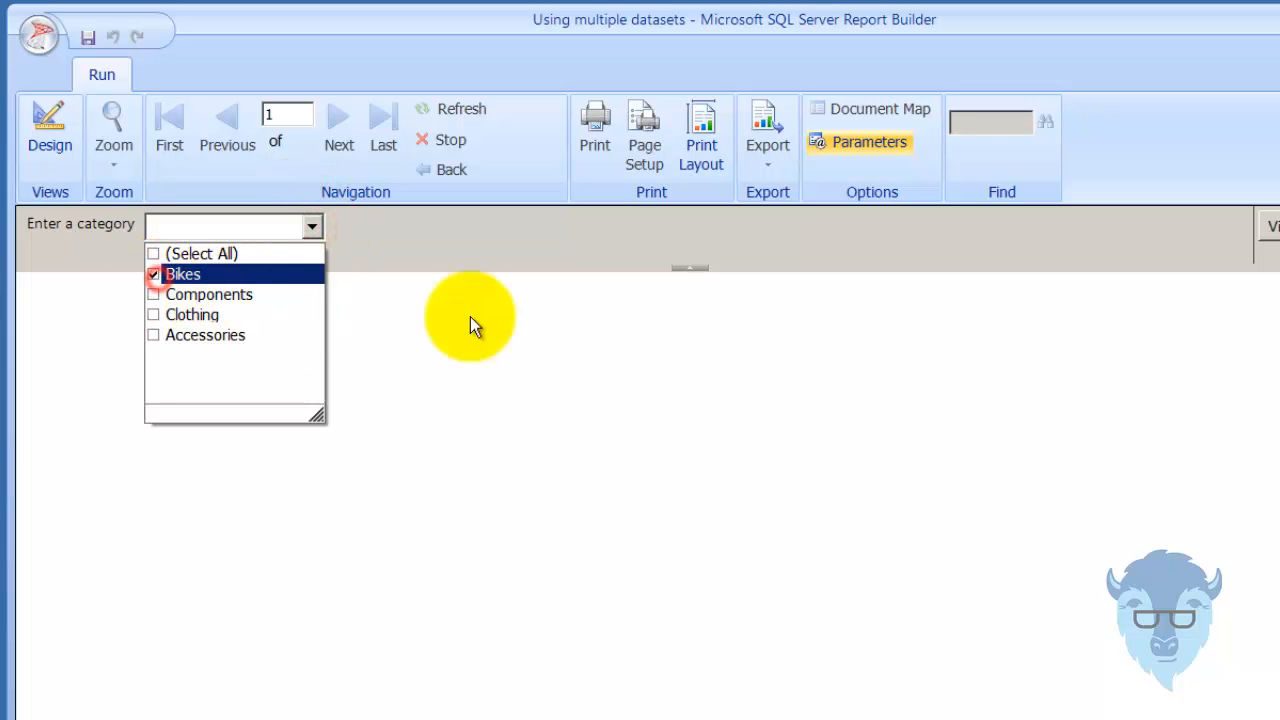
{"action": "left_click", "coordinate": [1270, 227]}
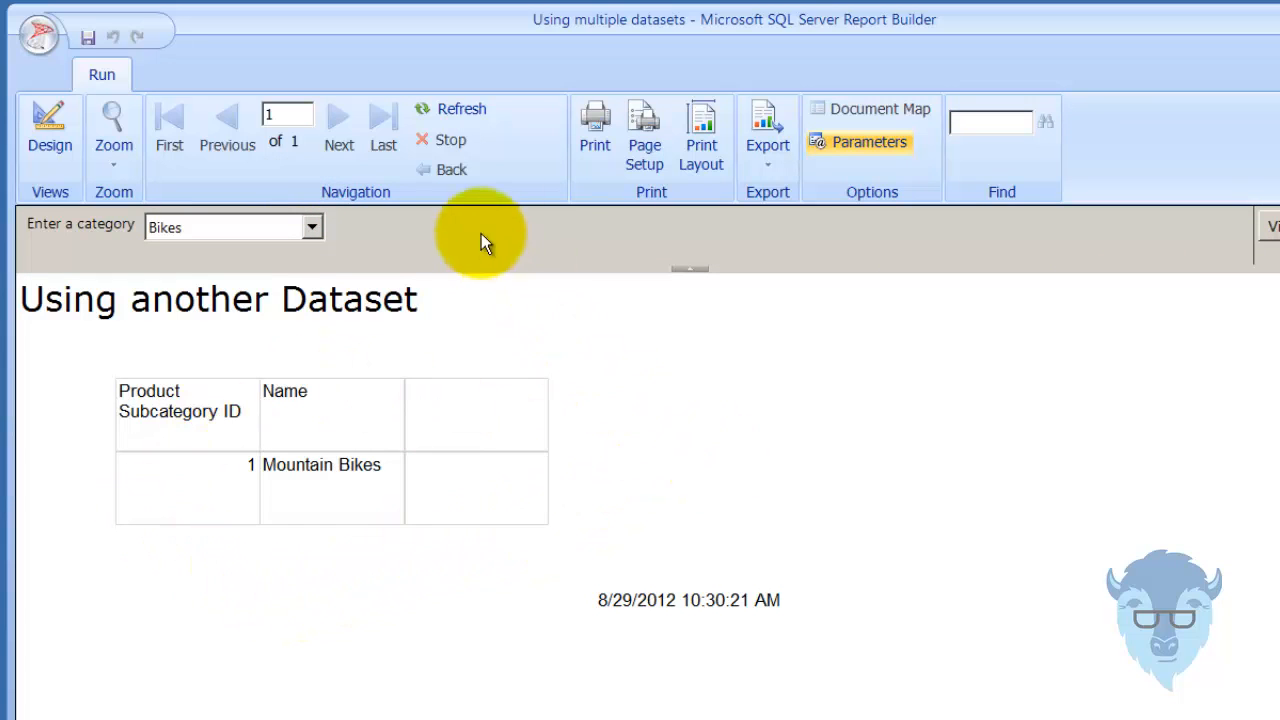
Refresh the report and view it for the Bikes and Clothing categories together.
{"action": "left_click", "coordinate": [448, 110]}
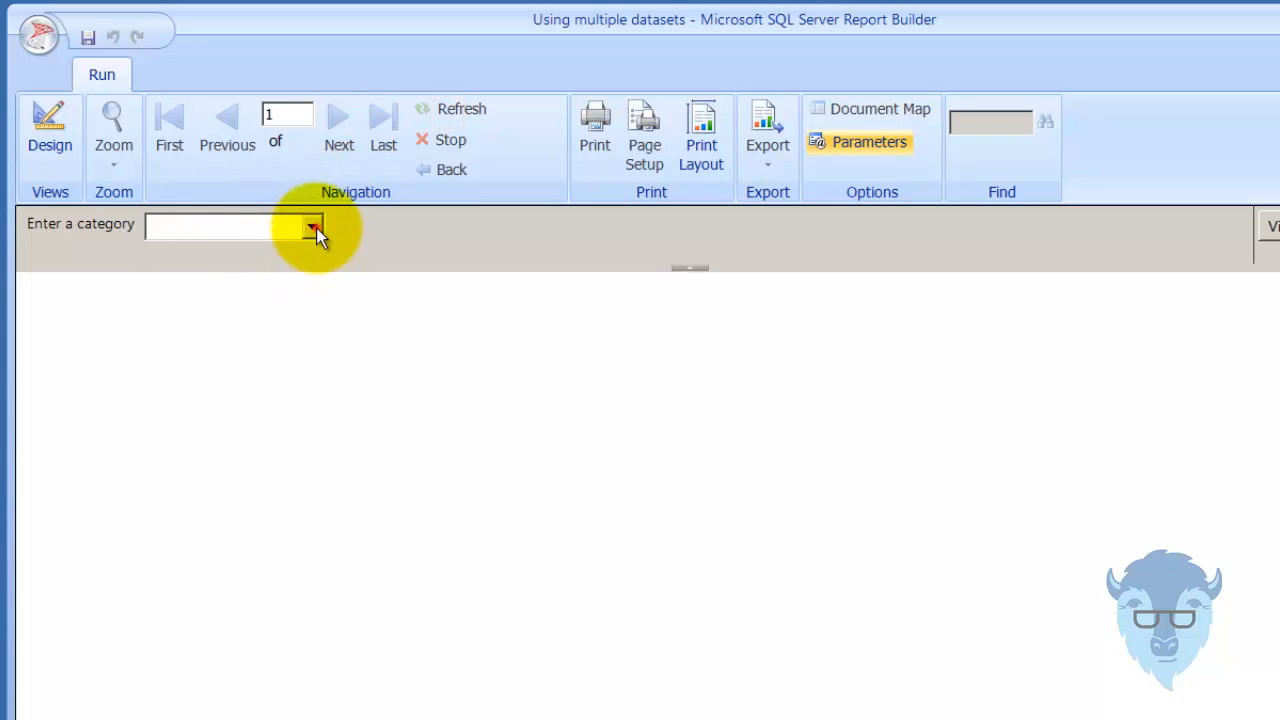
{"action": "left_click", "coordinate": [313, 229]}
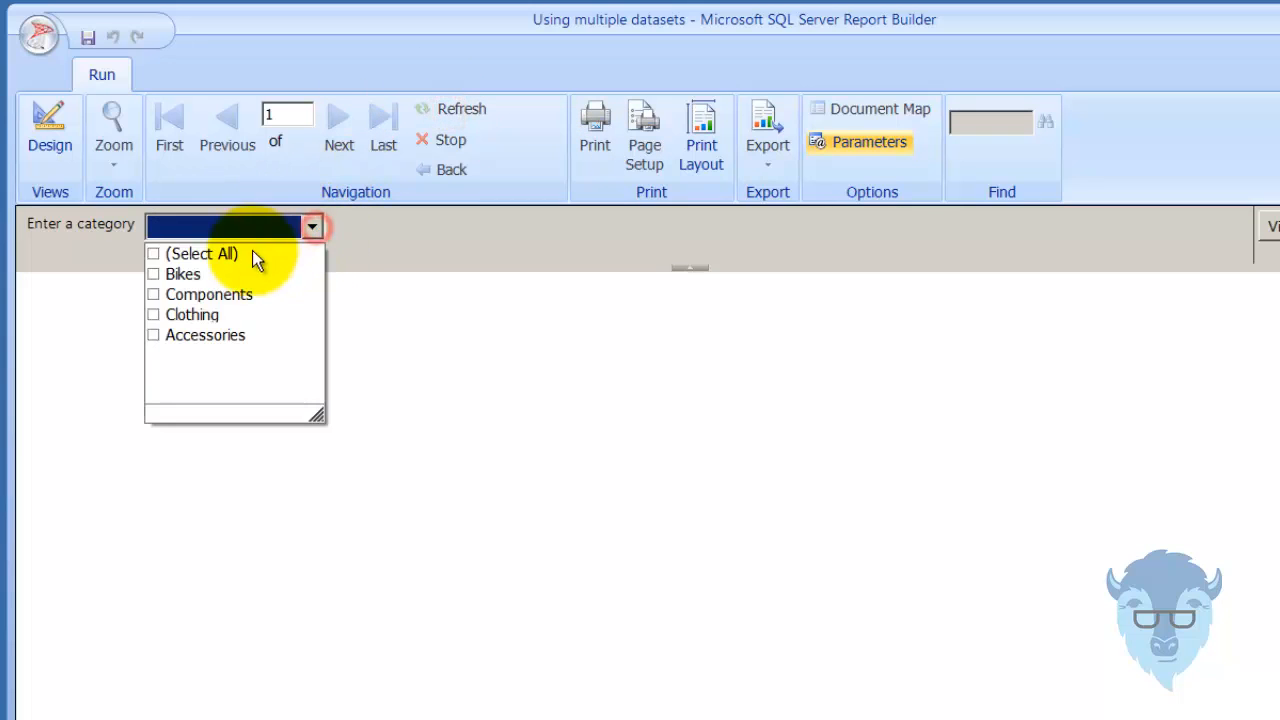
{"action": "left_click", "coordinate": [158, 275]}
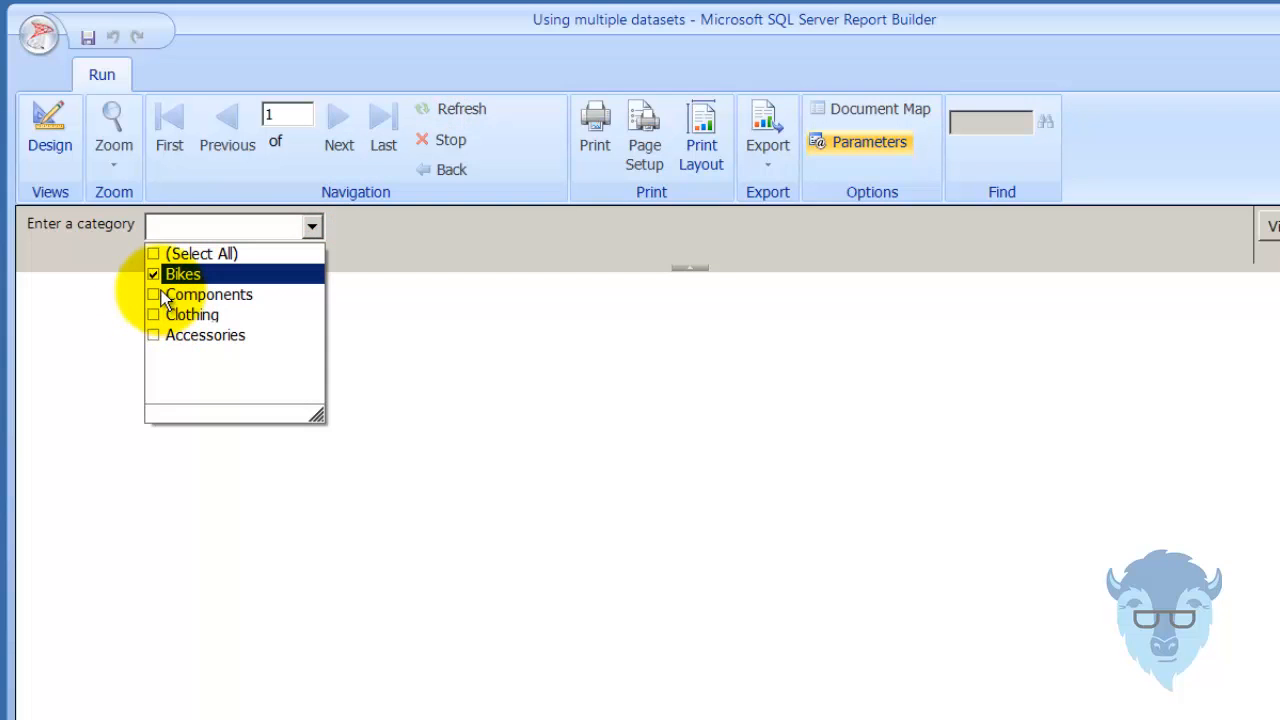
{"action": "left_click", "coordinate": [153, 315]}
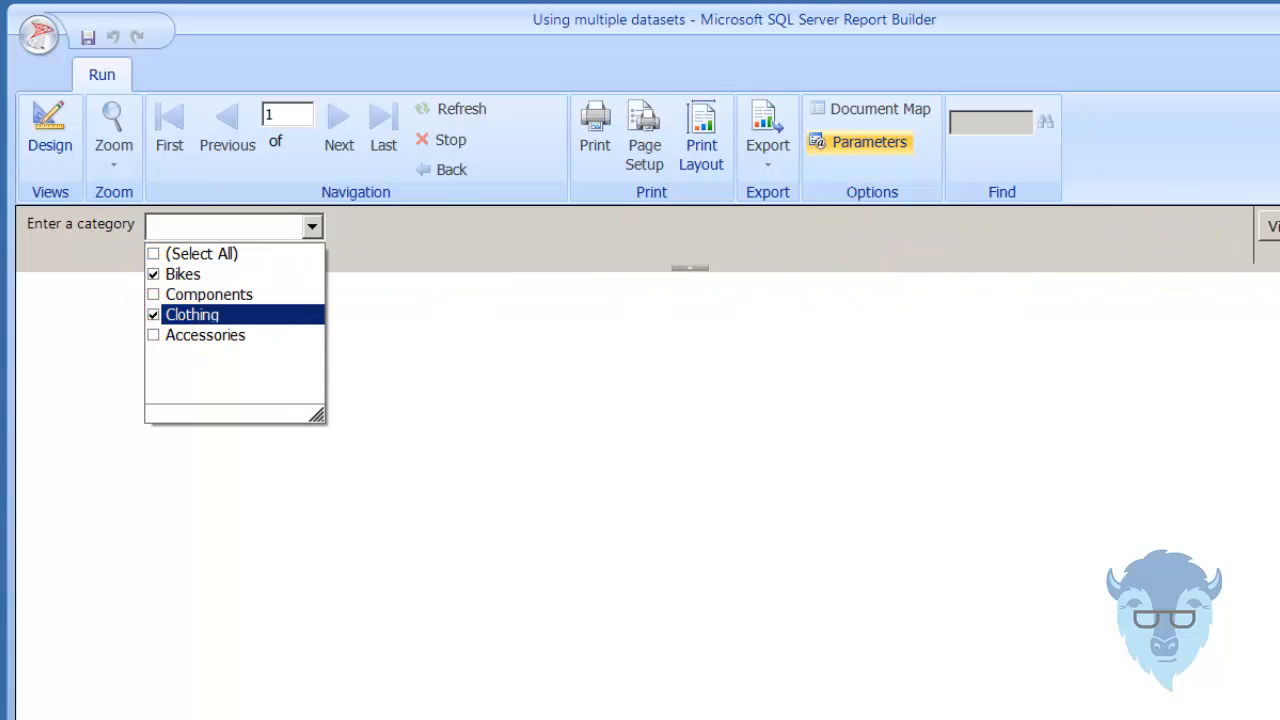
{"action": "left_click", "coordinate": [1268, 226]}
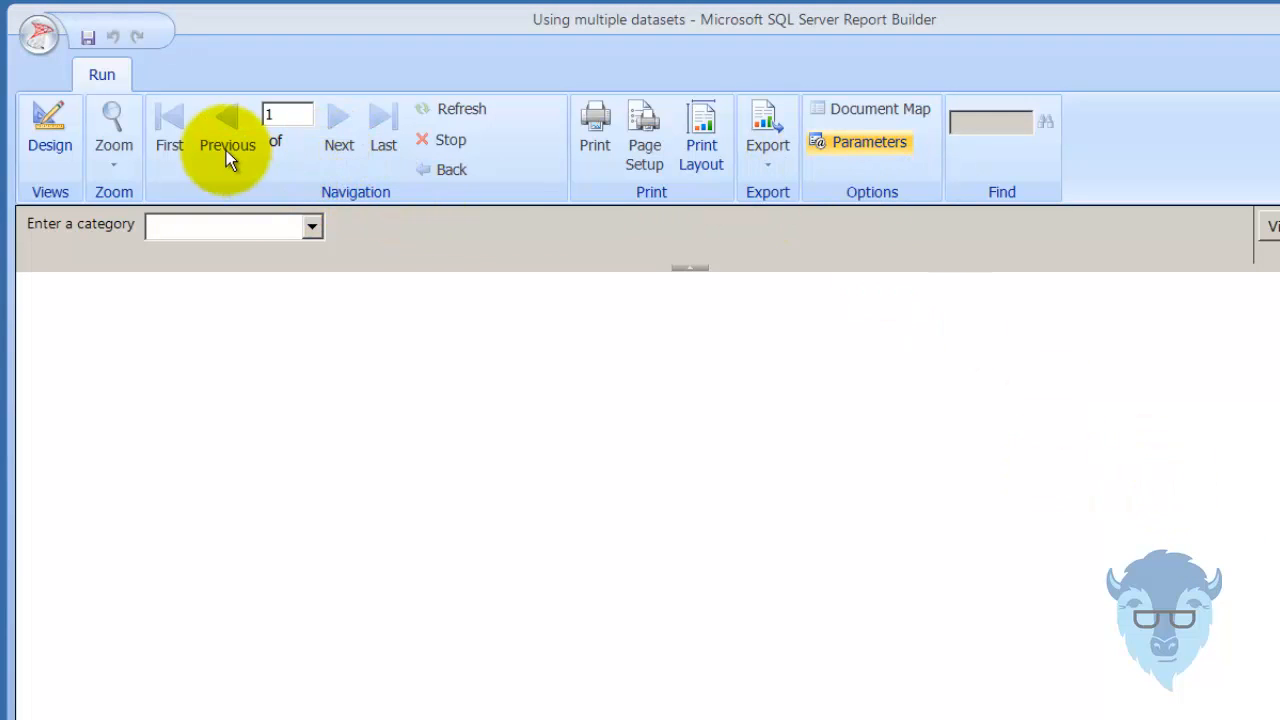
View the report for the Accessories category only.
{"action": "left_click", "coordinate": [313, 224]}
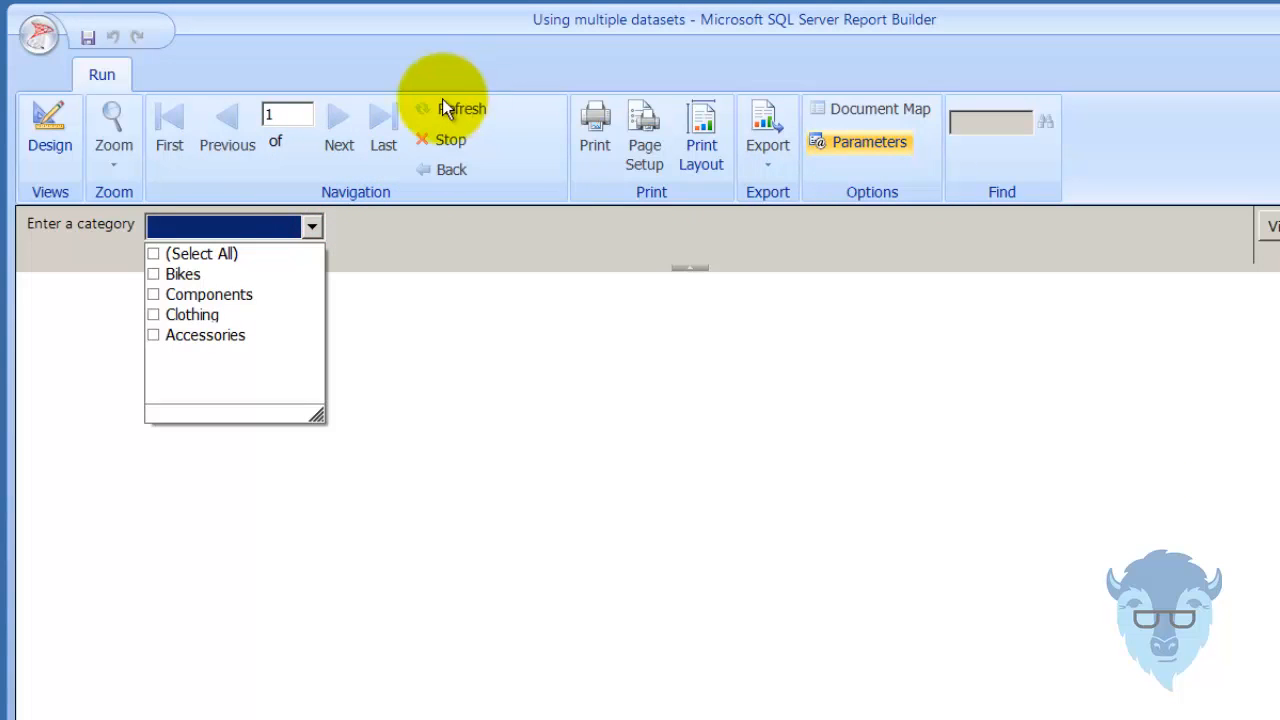
{"action": "left_click", "coordinate": [153, 335]}
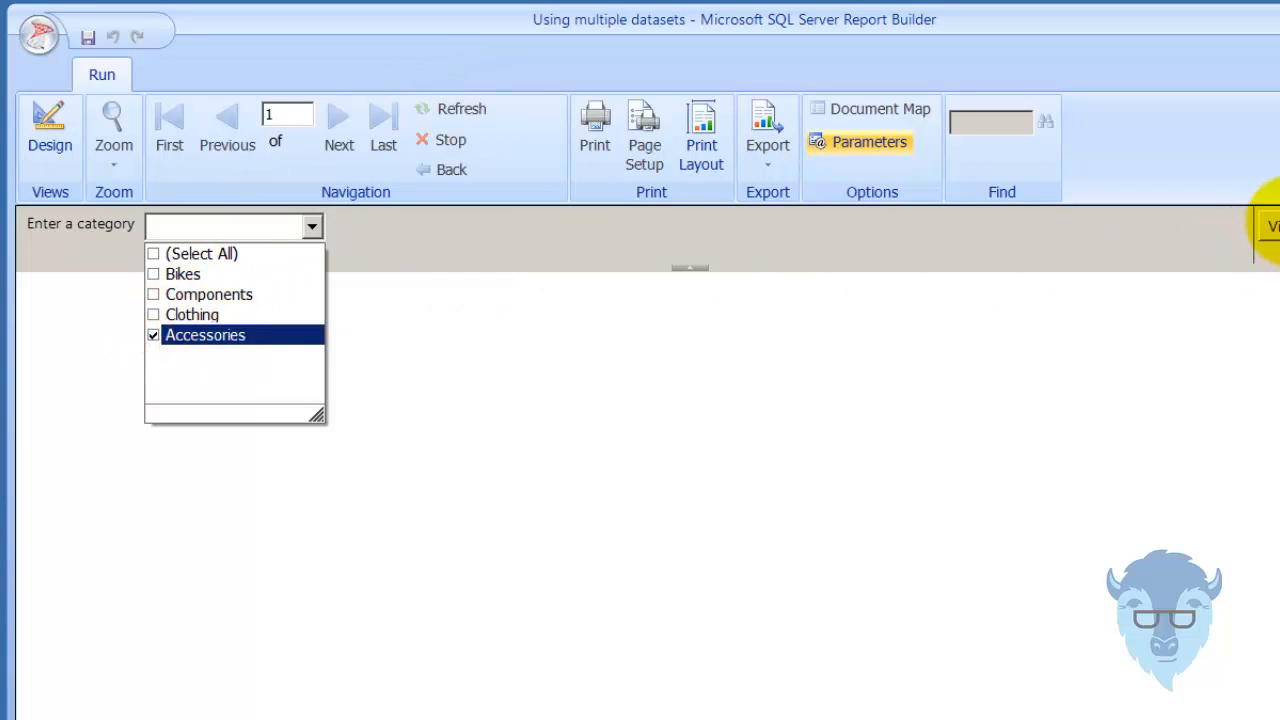
{"action": "left_click", "coordinate": [1270, 226]}
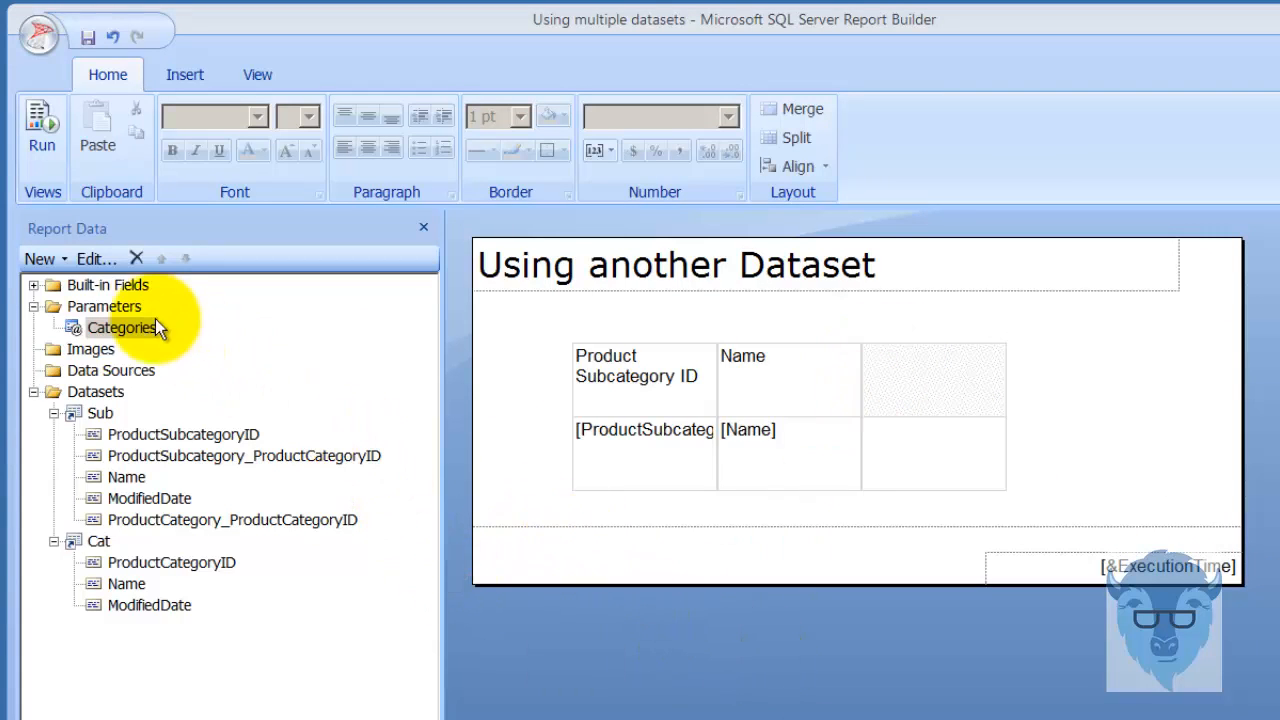
Review the general options and available values of the Categories parameter, then close its properties.
{"action": "right_click", "coordinate": [104, 334]}
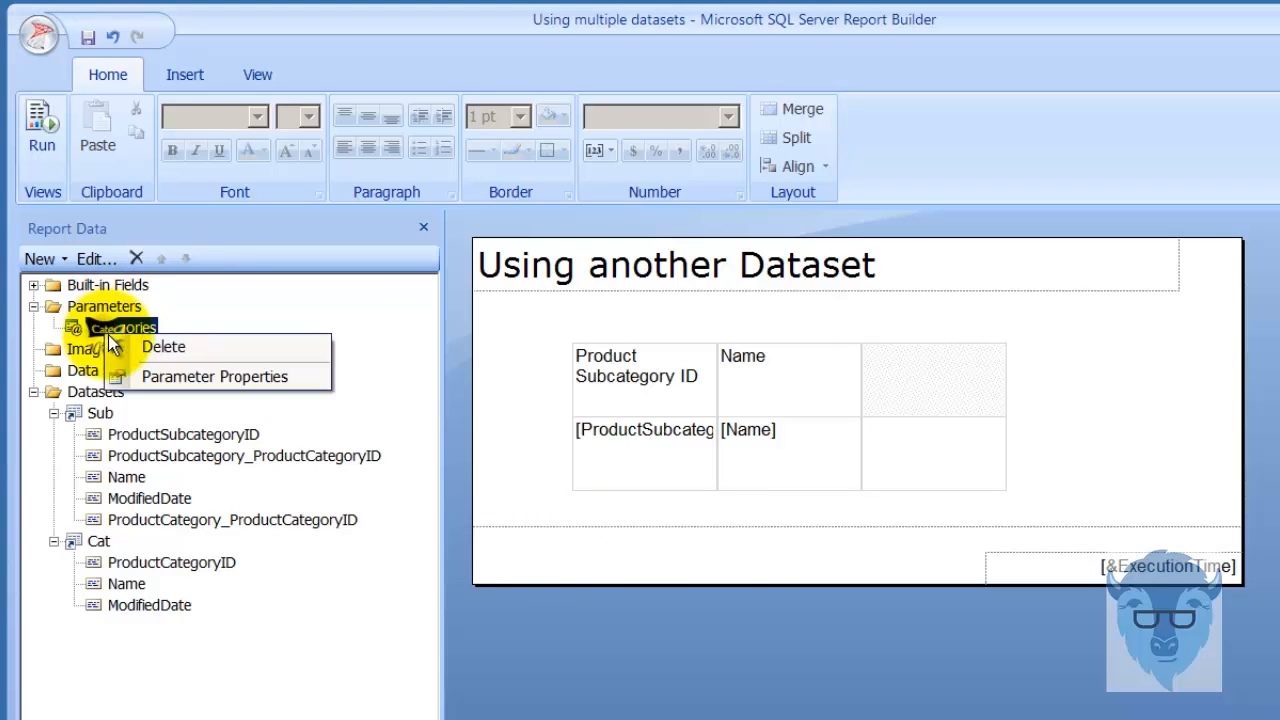
{"action": "left_click", "coordinate": [221, 377]}
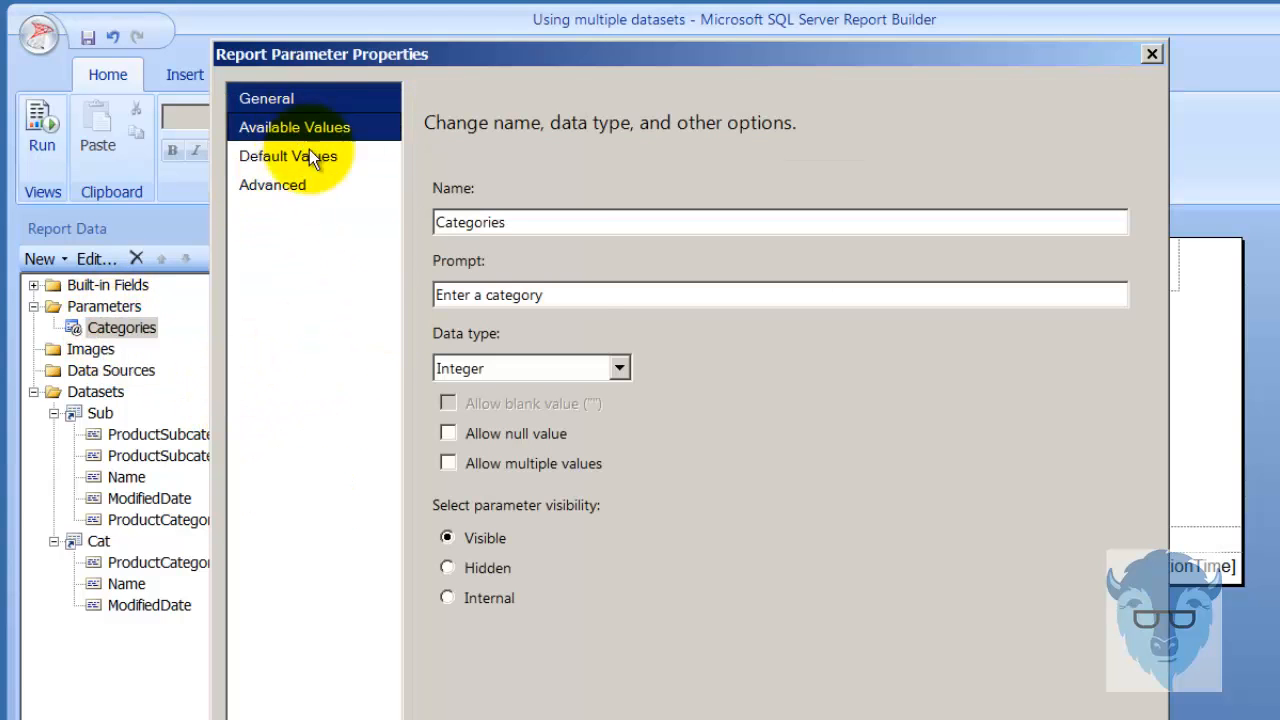
{"action": "left_click", "coordinate": [279, 135]}
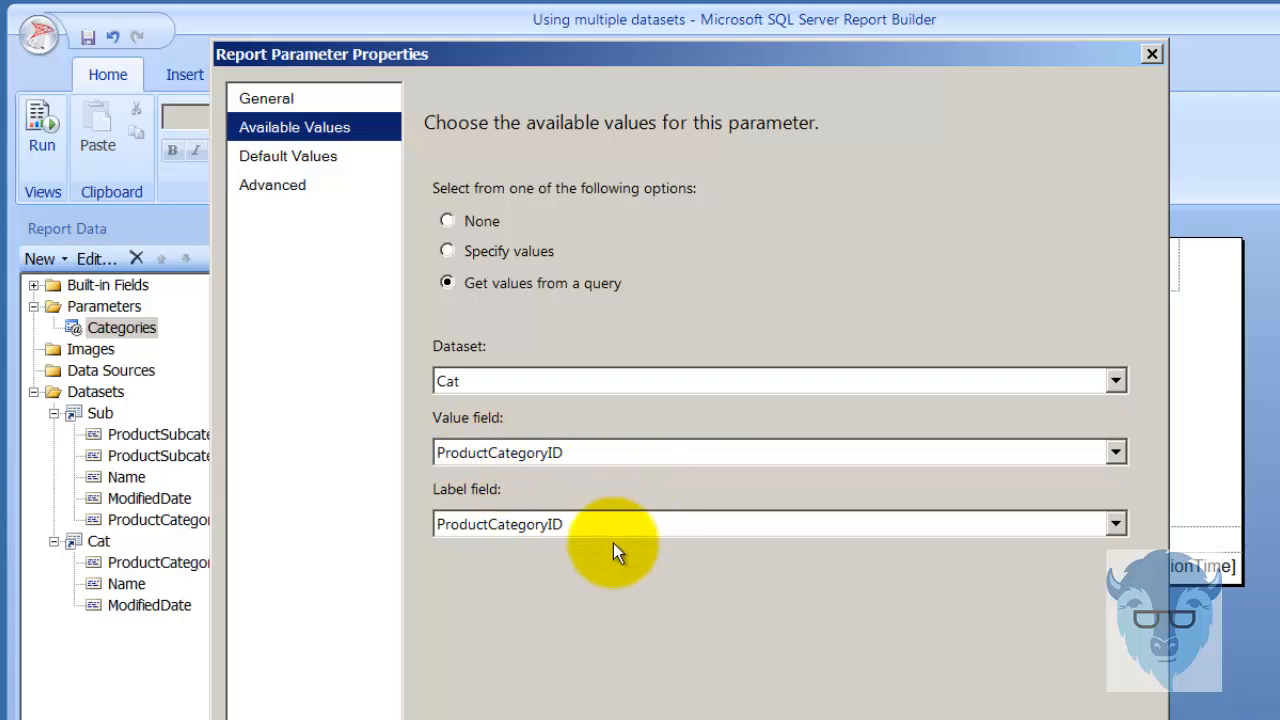
{"action": "left_click", "coordinate": [282, 101]}
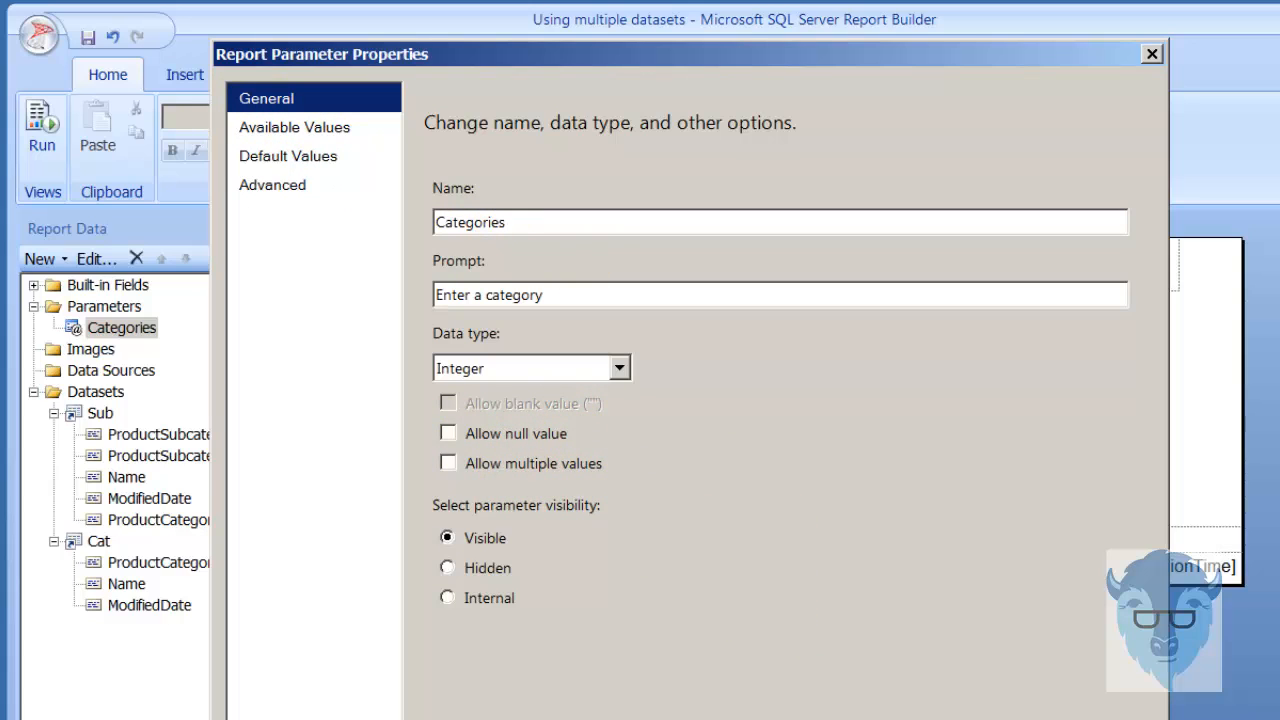
{"action": "key", "text": "Return"}
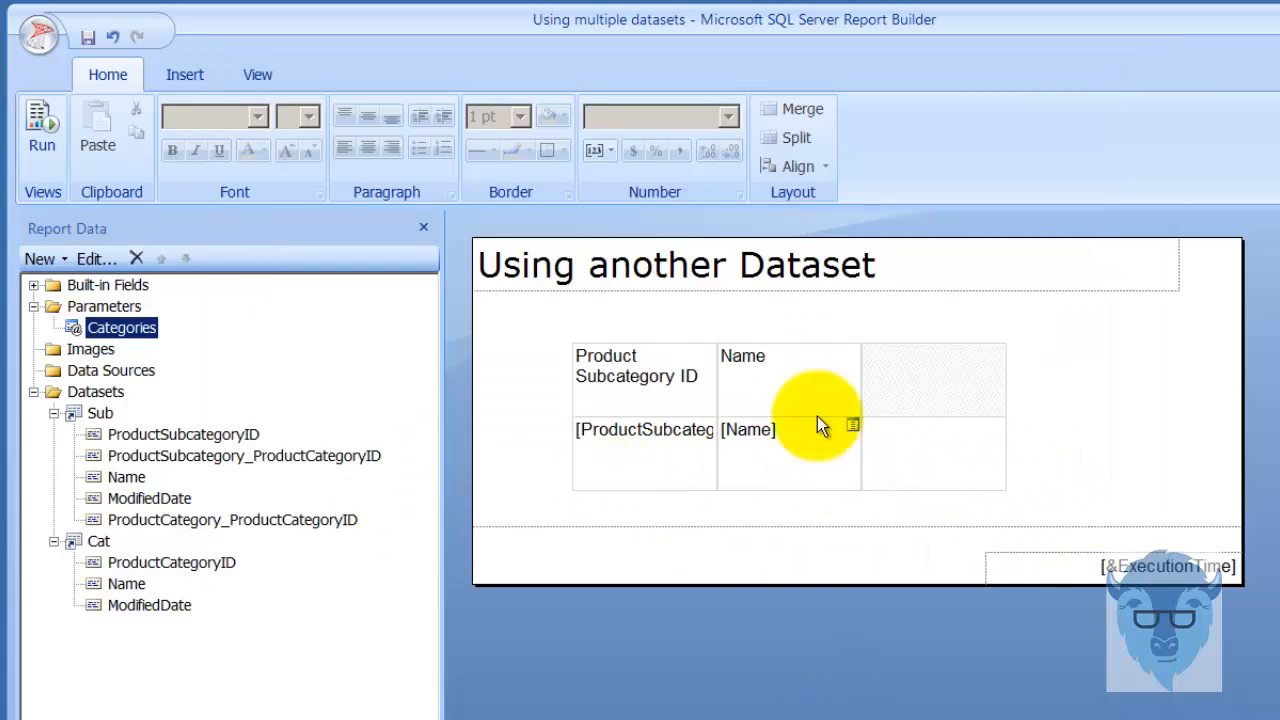
Inspect the subcategory table's filter and the expression behind its value, then close the table properties without changes.
{"action": "left_click", "coordinate": [557, 464]}
{"action": "right_click", "coordinate": [562, 469]}
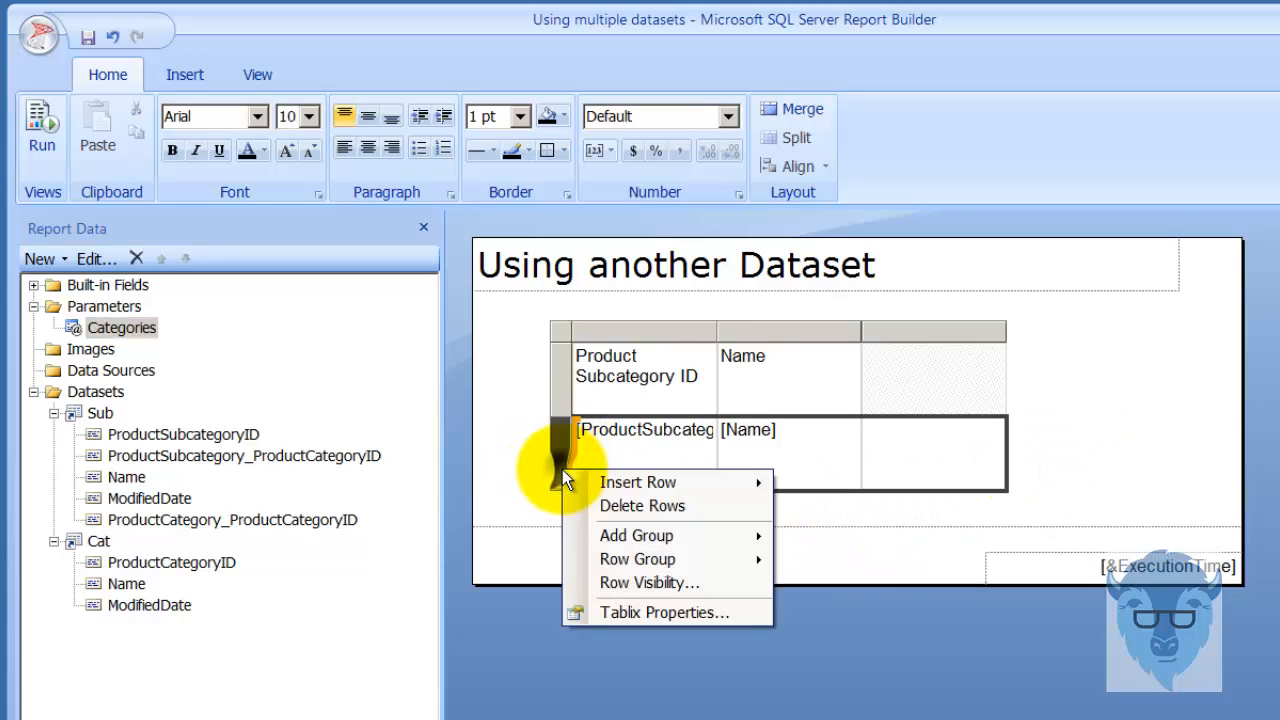
{"action": "left_click", "coordinate": [663, 614]}
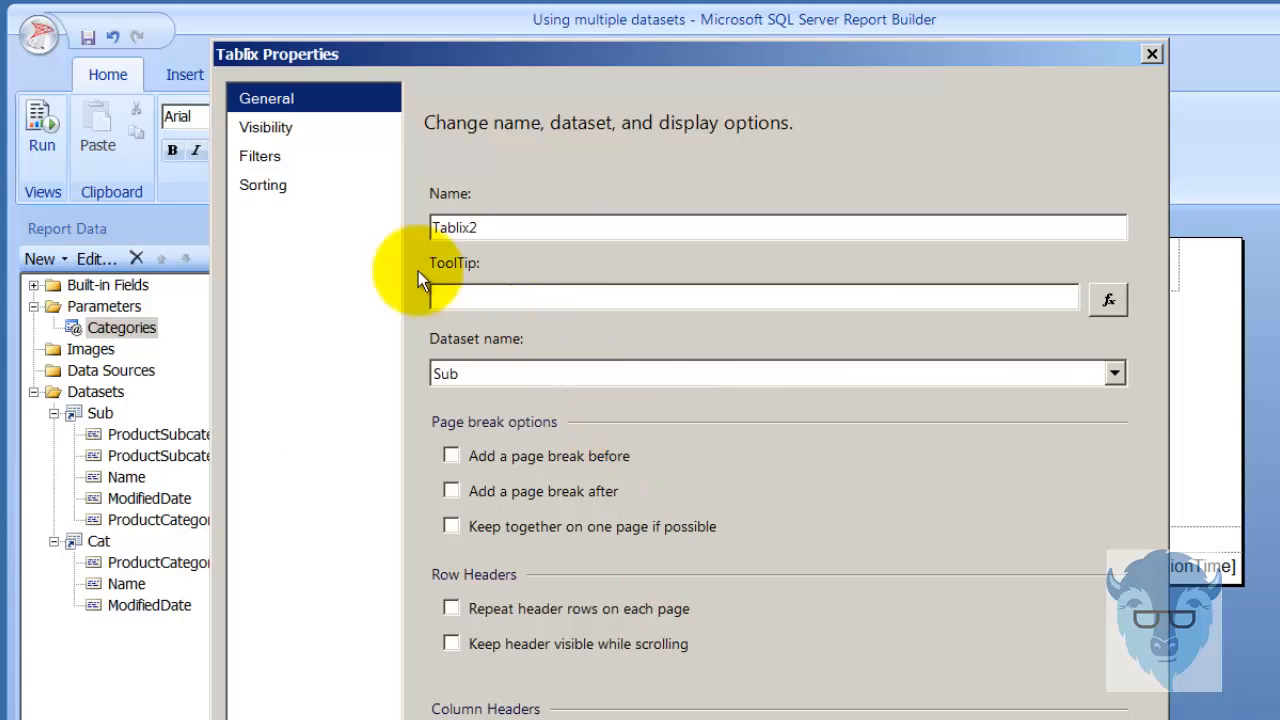
{"action": "left_click", "coordinate": [261, 156]}
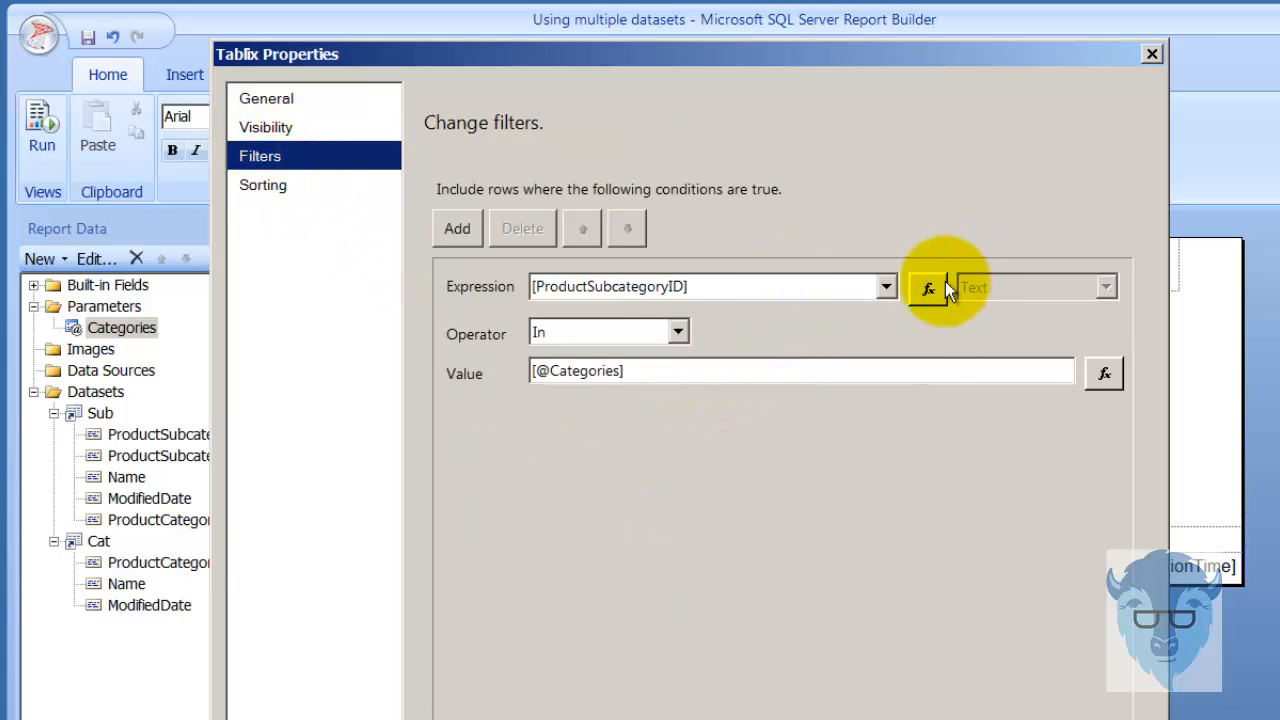
{"action": "left_click", "coordinate": [1104, 373]}
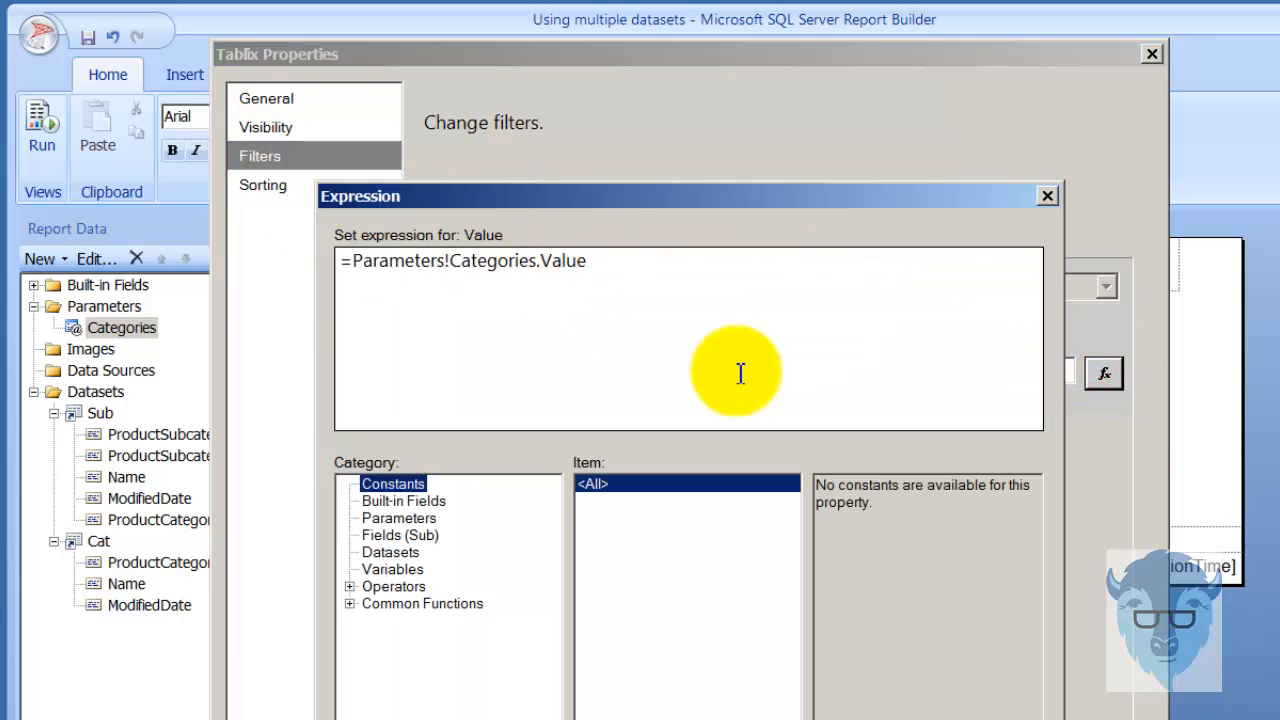
{"action": "key", "text": "Escape"}
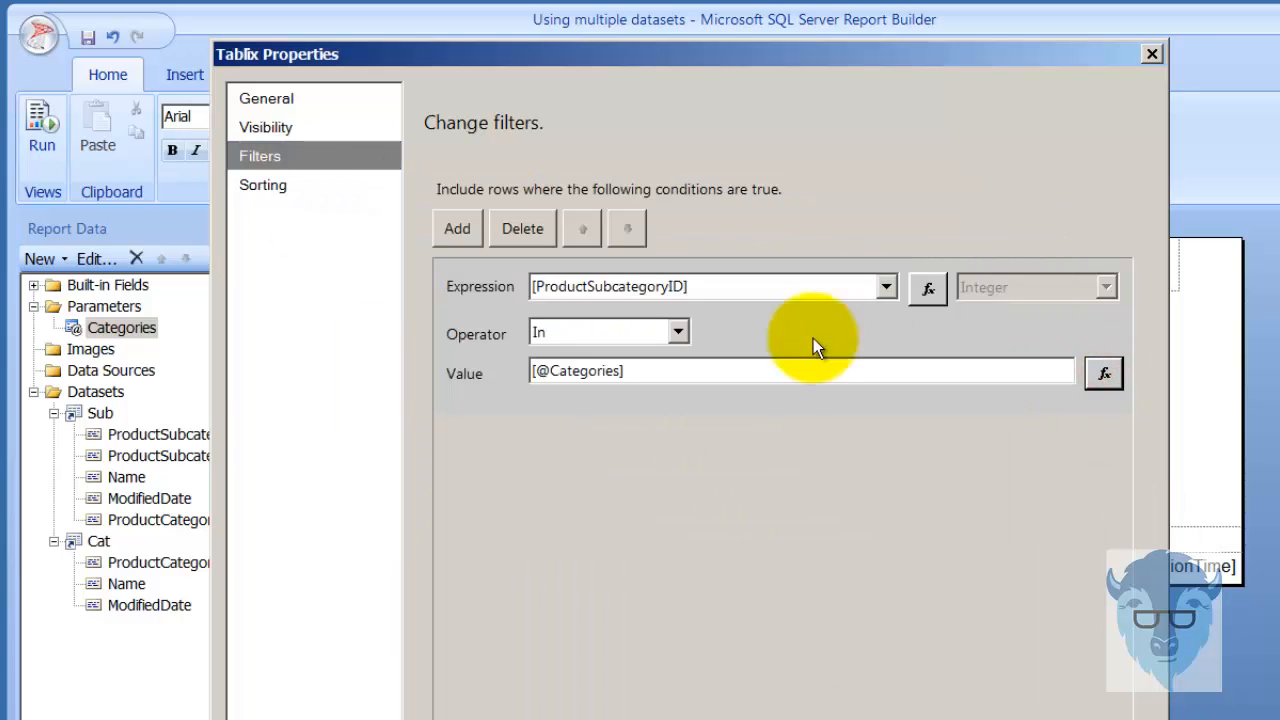
{"action": "key", "text": "Escape"}
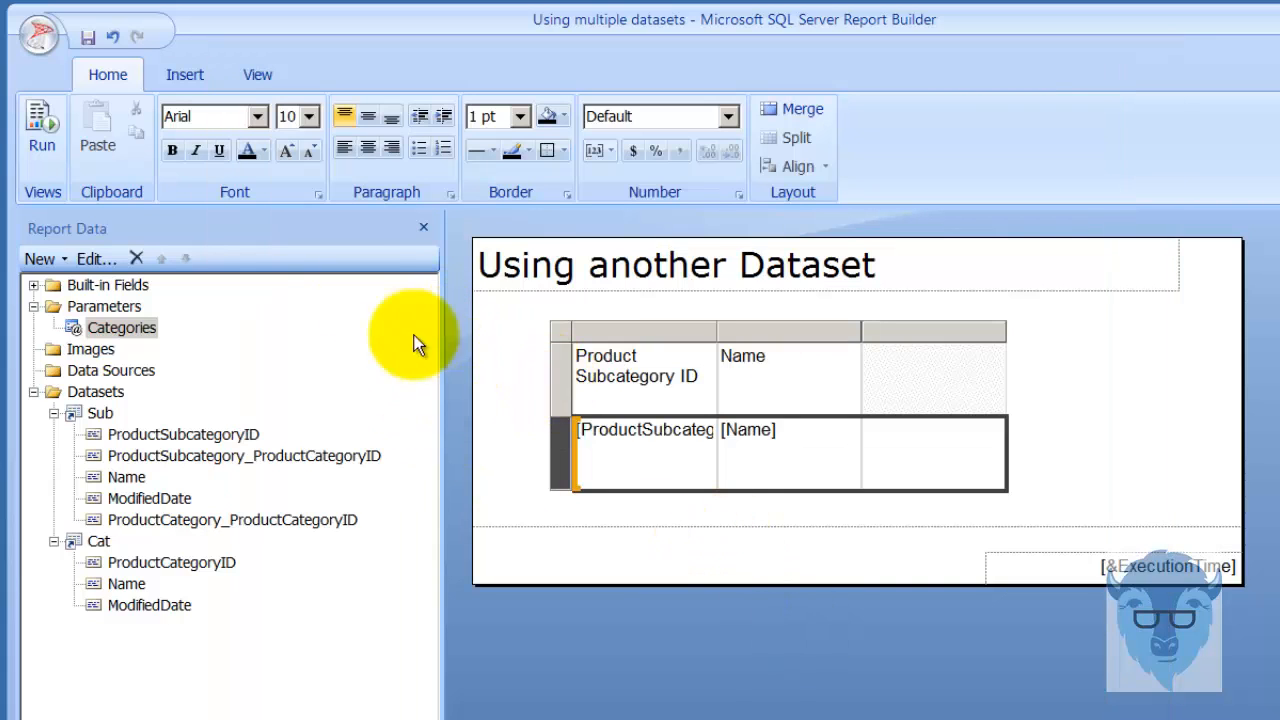
Run the report, refresh it and view it for category 4.
{"action": "left_click", "coordinate": [46, 124]}
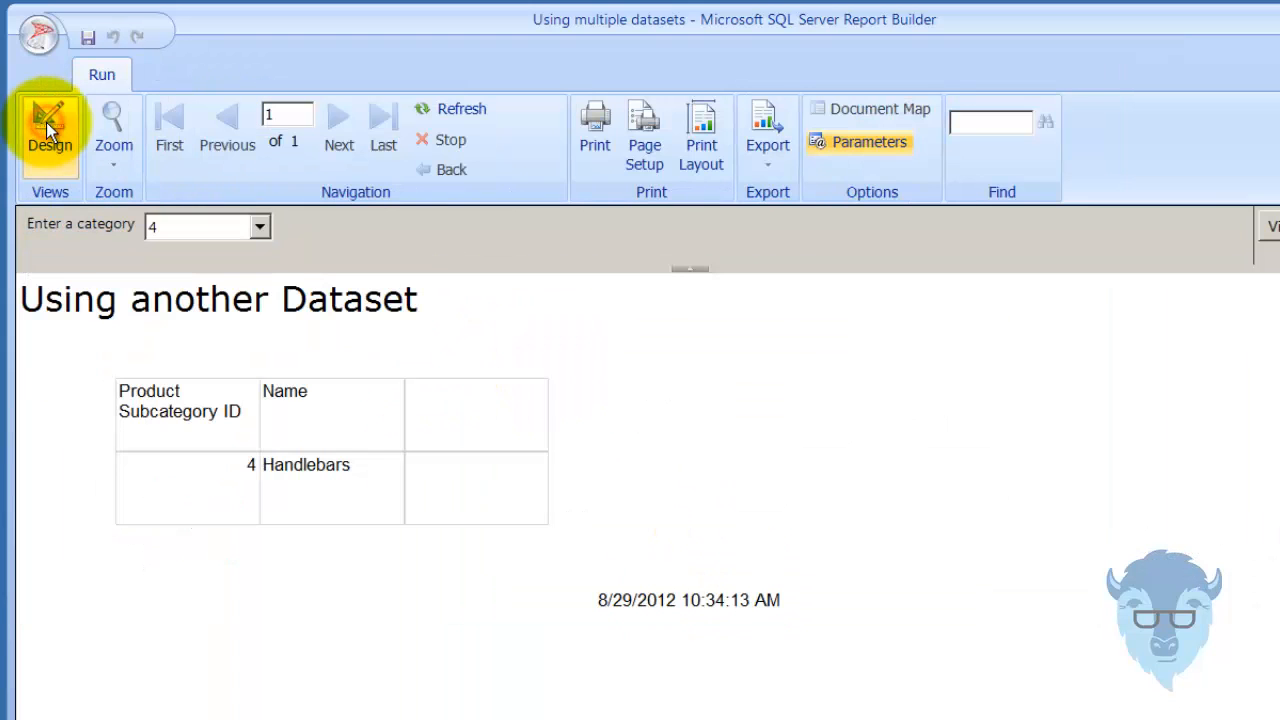
{"action": "left_click", "coordinate": [449, 102]}
{"action": "left_click", "coordinate": [279, 227]}
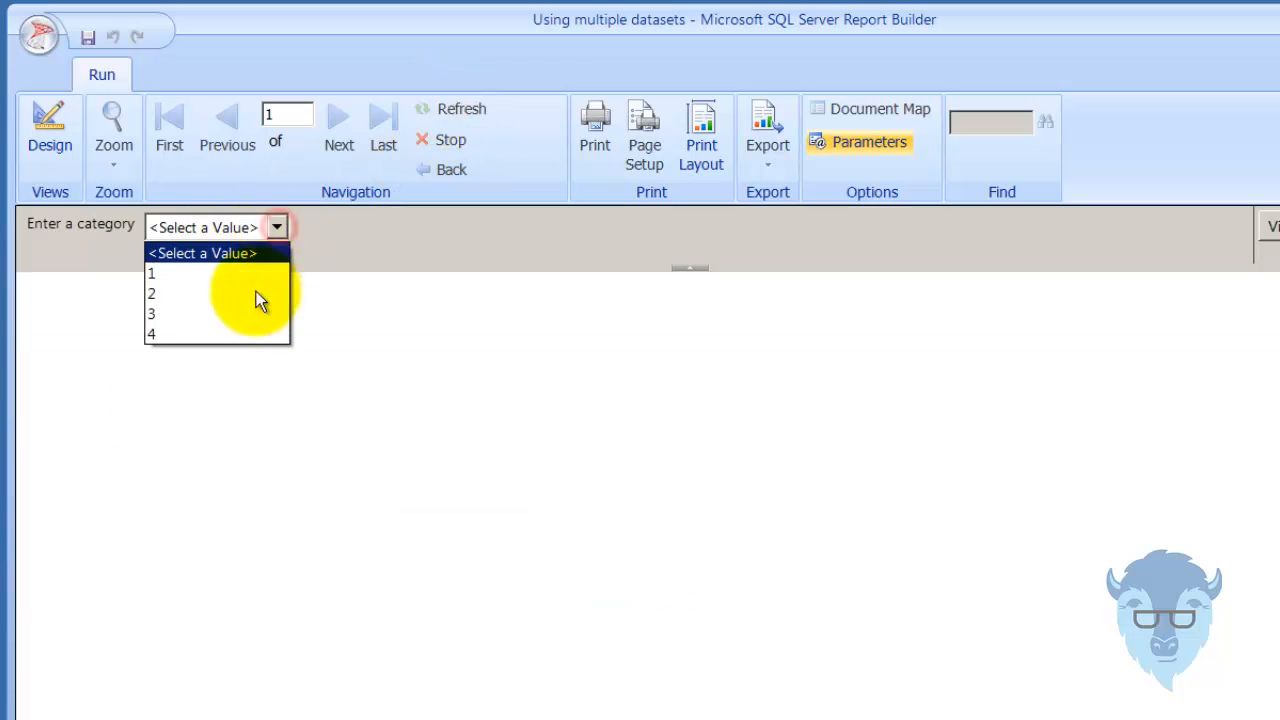
{"action": "left_click", "coordinate": [223, 338]}
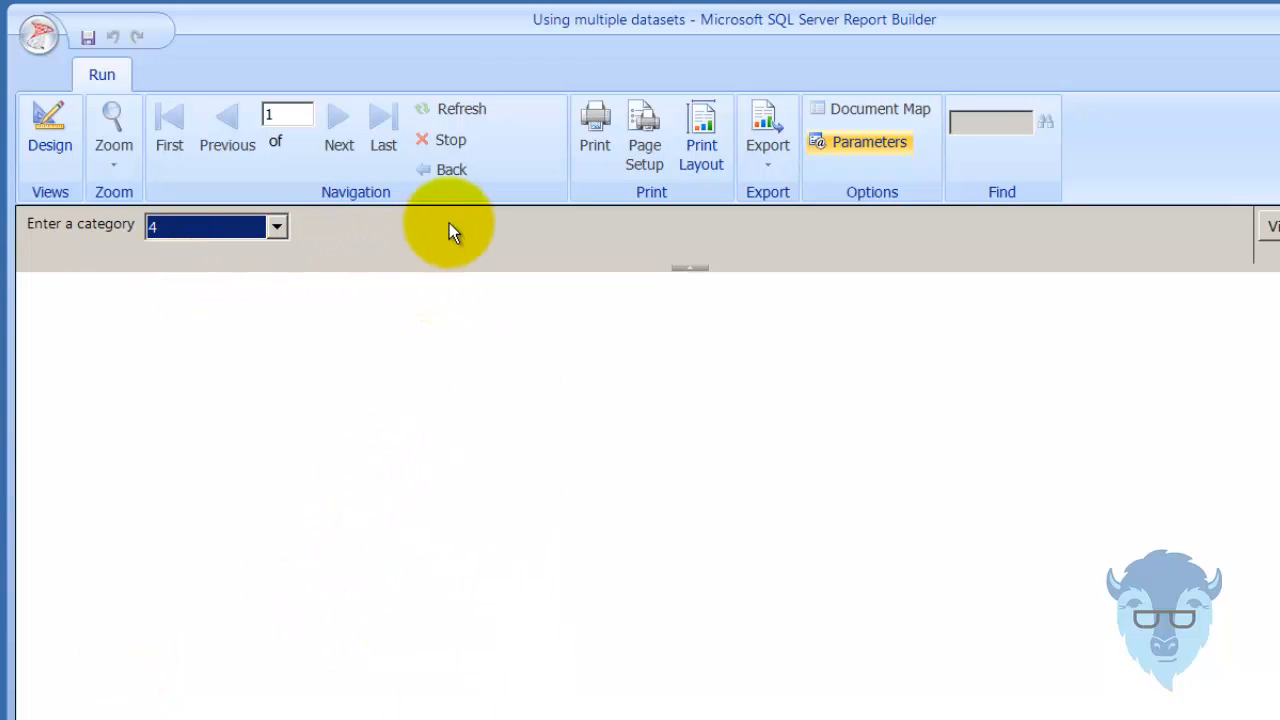
{"action": "left_click", "coordinate": [1272, 227]}
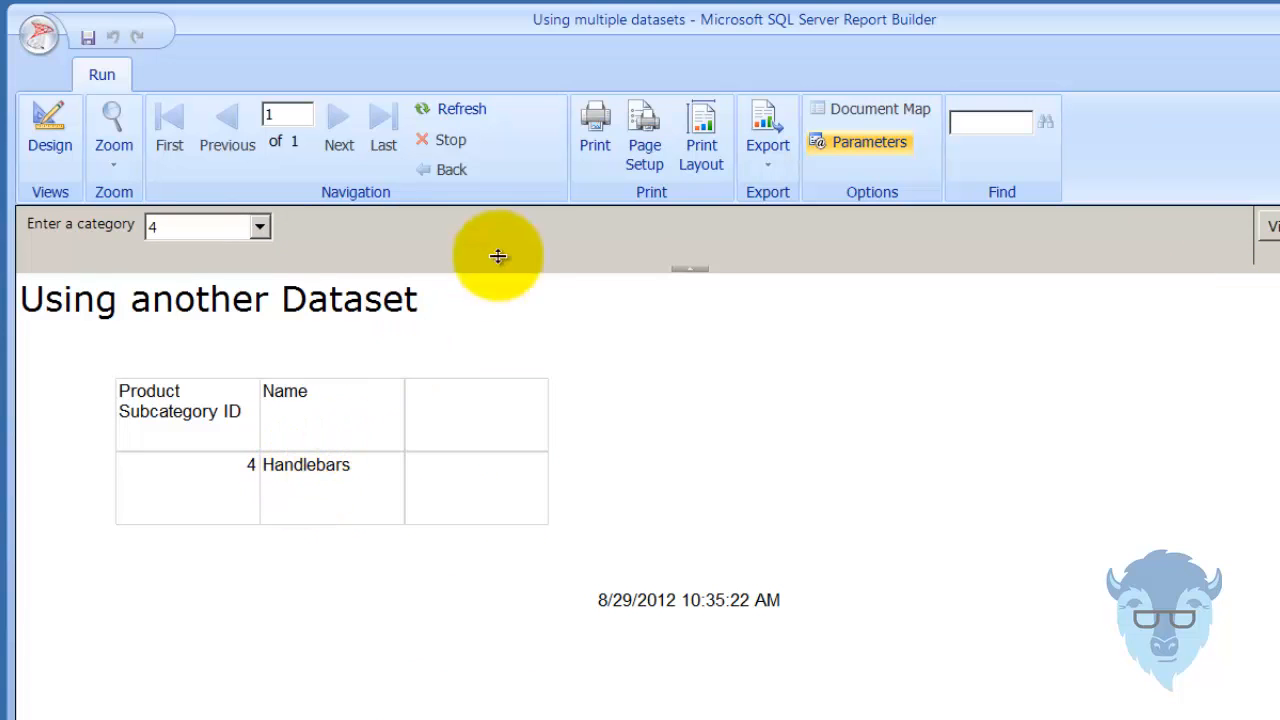
Refresh the report and view it for category 1.
{"action": "left_click", "coordinate": [447, 110]}
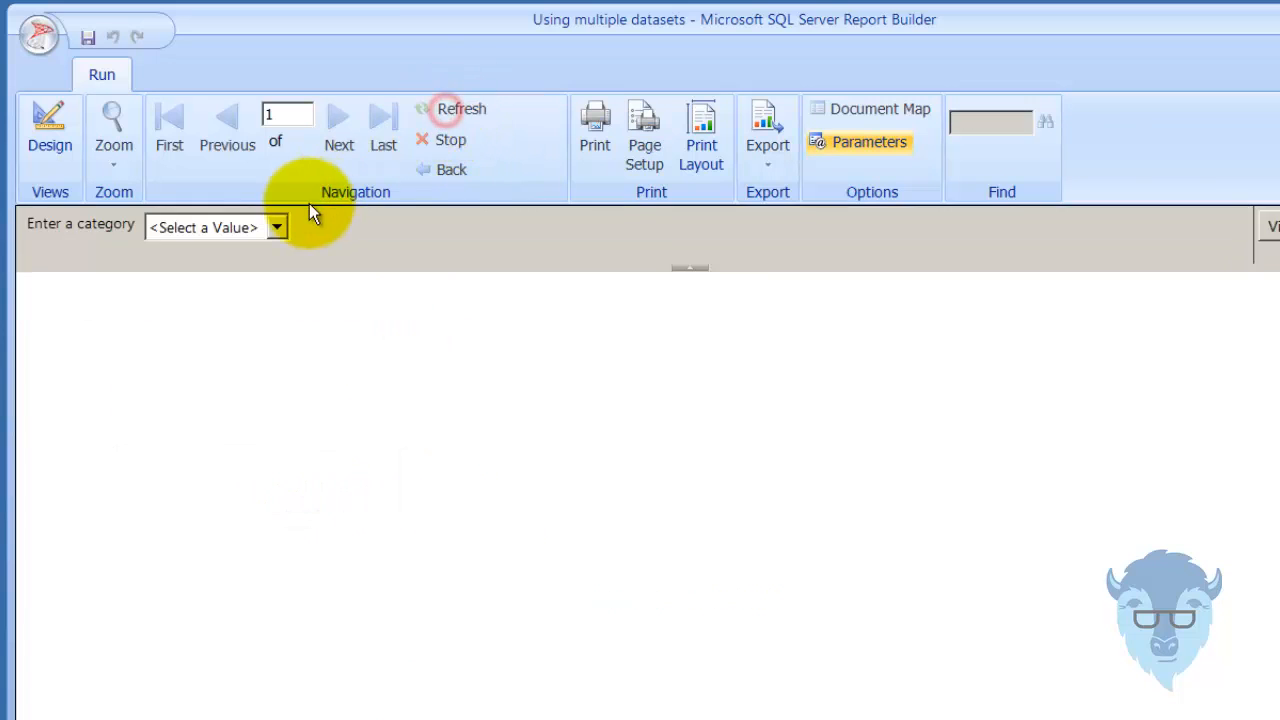
{"action": "left_click", "coordinate": [279, 226]}
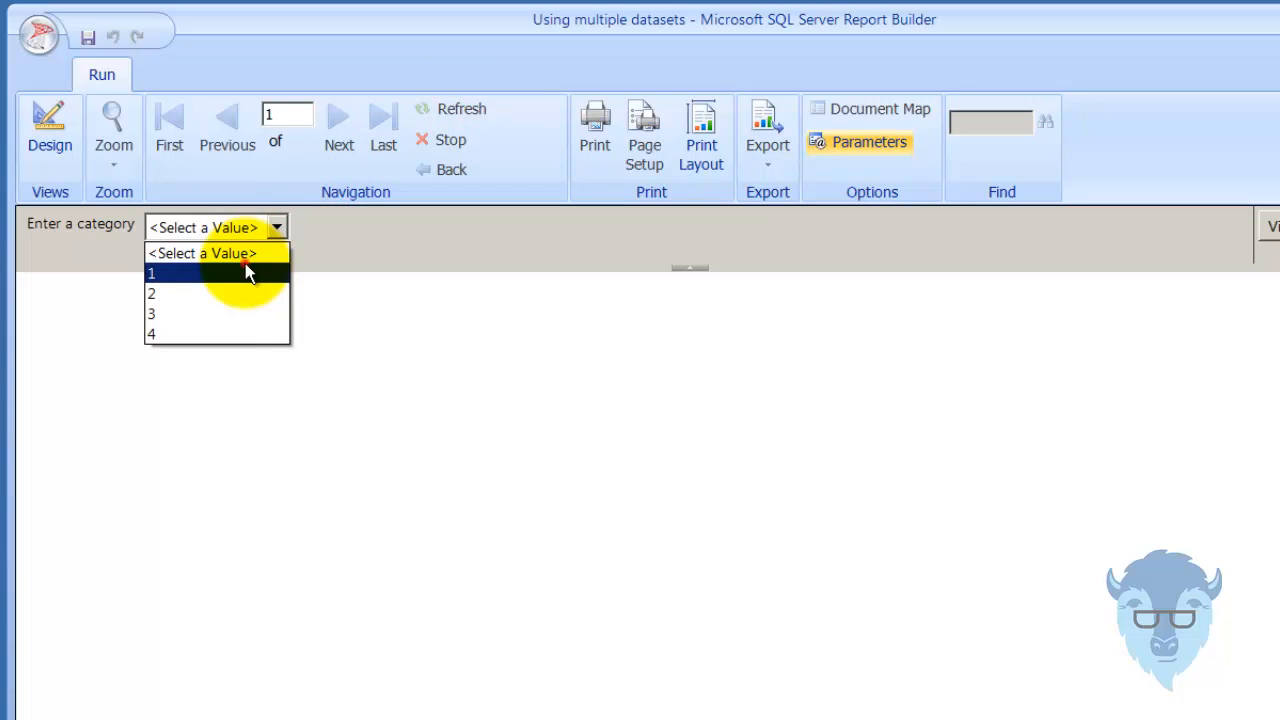
{"action": "left_click", "coordinate": [247, 270]}
{"action": "left_click", "coordinate": [1270, 226]}
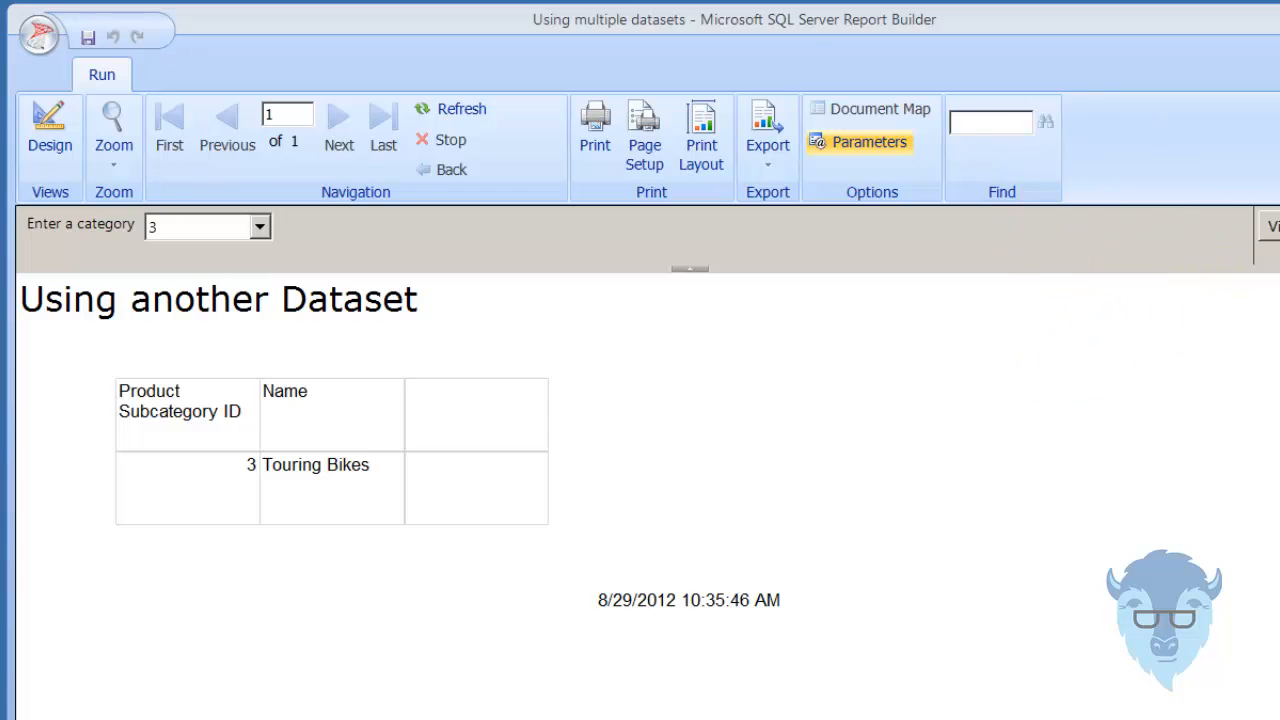
Return to the report design, recheck the subcategory table's filter settings and close the table properties without changes.
{"action": "left_click", "coordinate": [48, 128]}
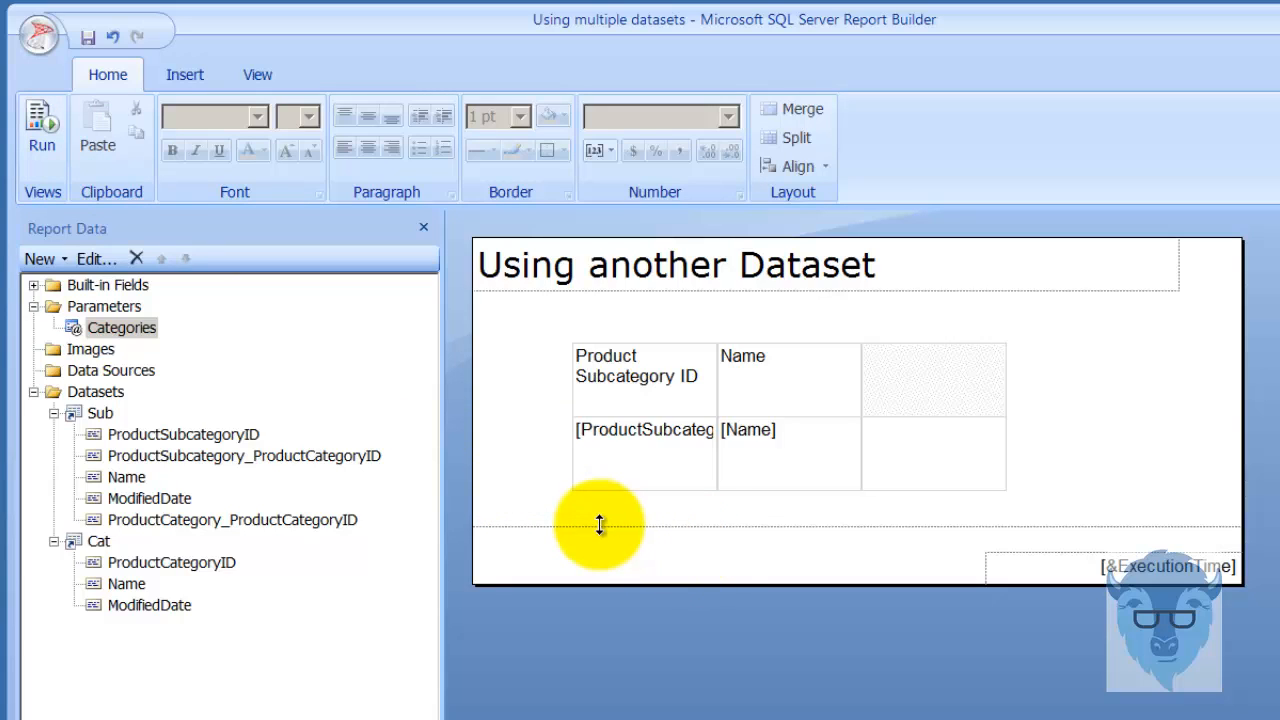
{"action": "left_click", "coordinate": [687, 352]}
{"action": "right_click", "coordinate": [562, 451]}
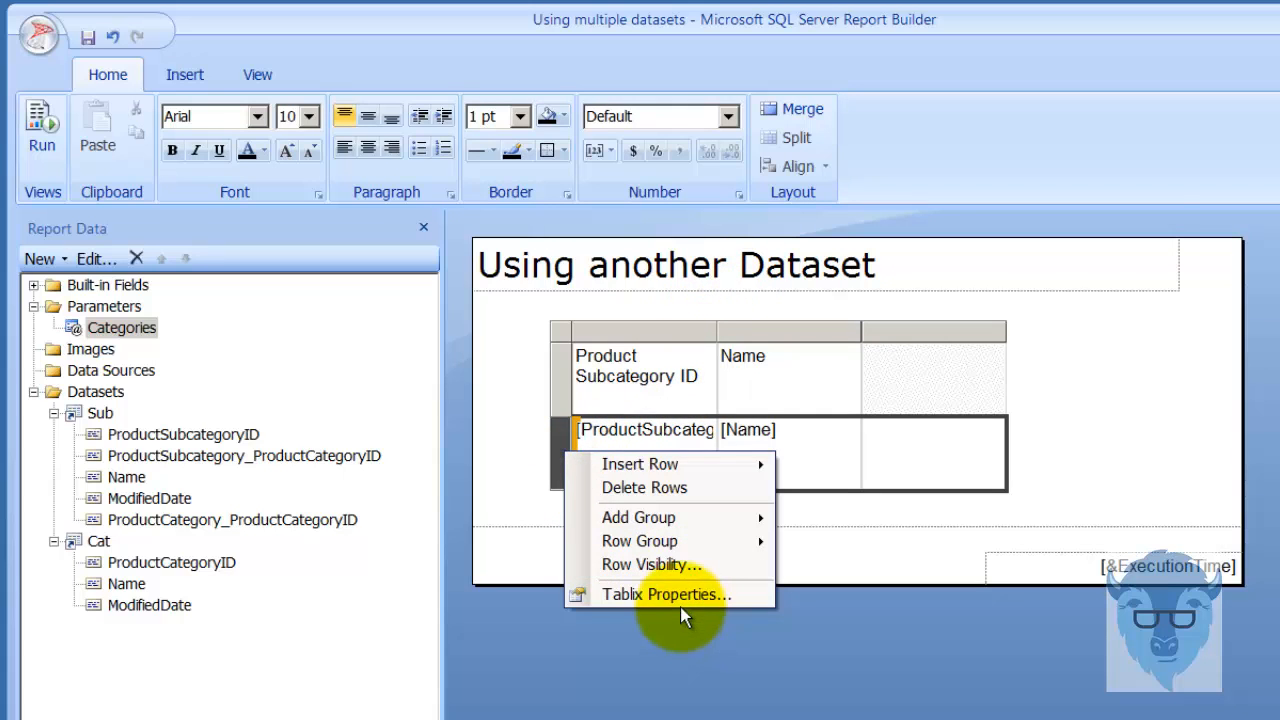
{"action": "left_click", "coordinate": [663, 593]}
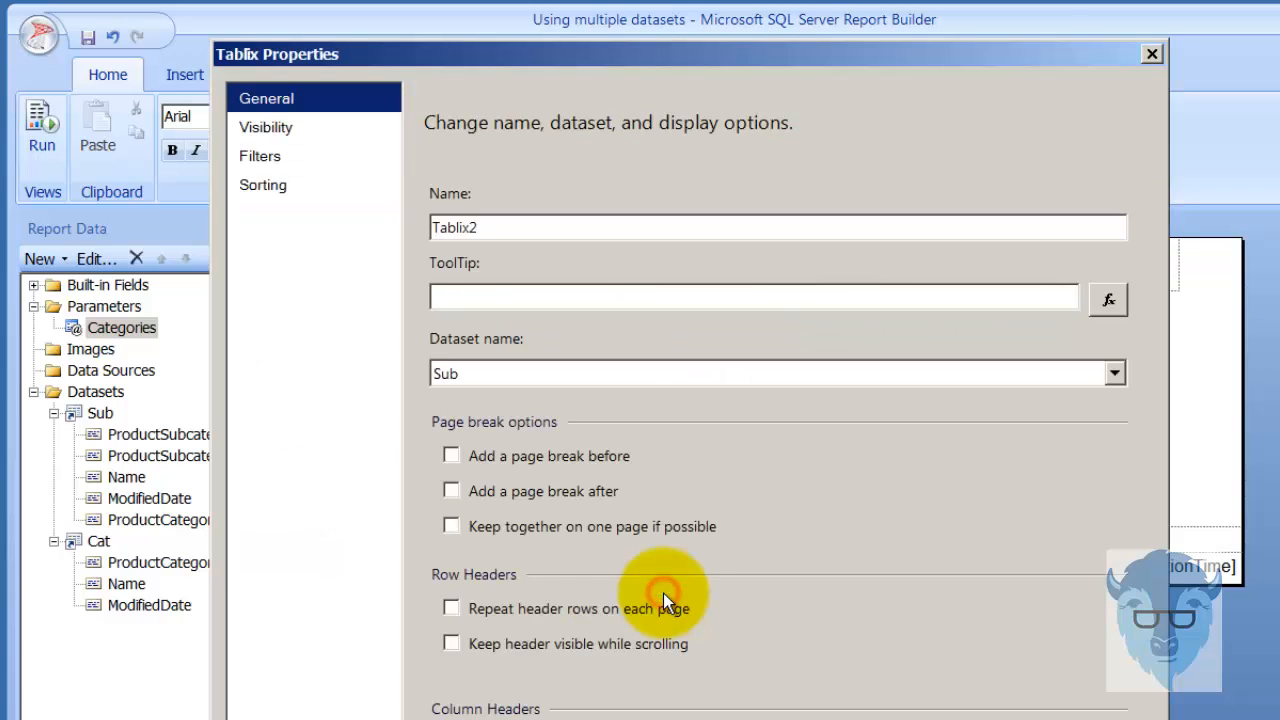
{"action": "left_click", "coordinate": [296, 156]}
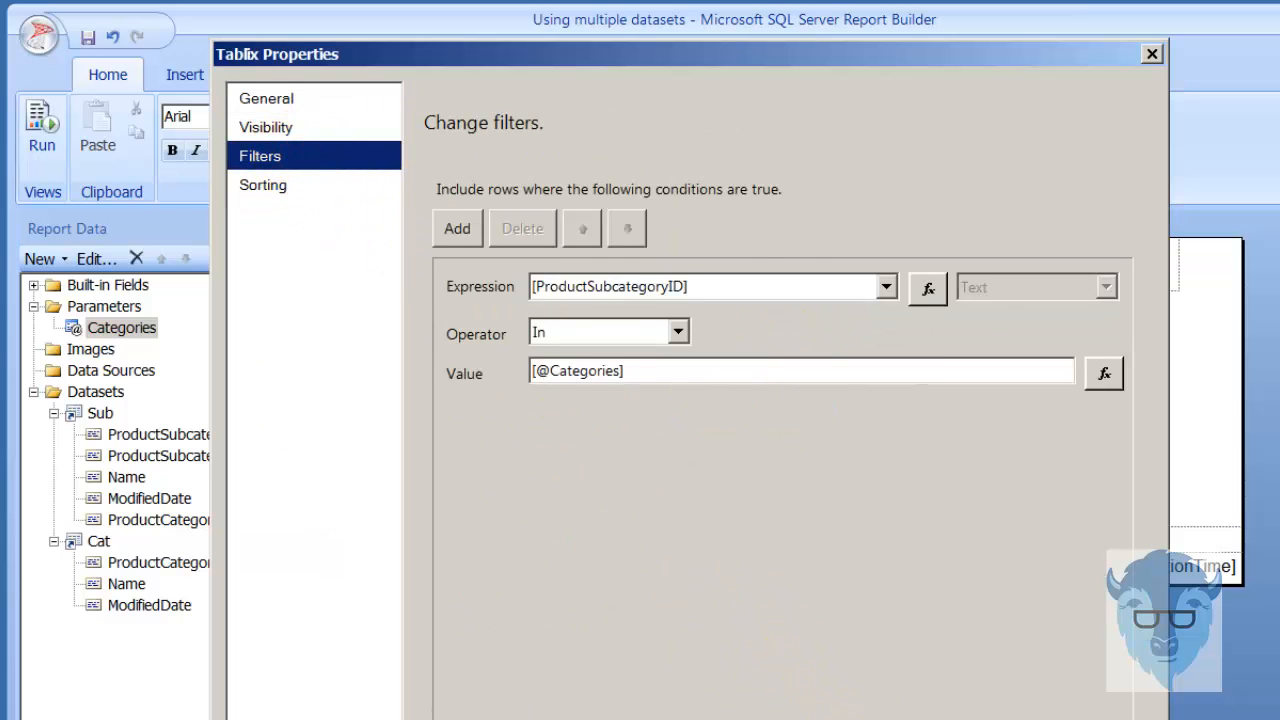
{"action": "key", "text": "Escape"}
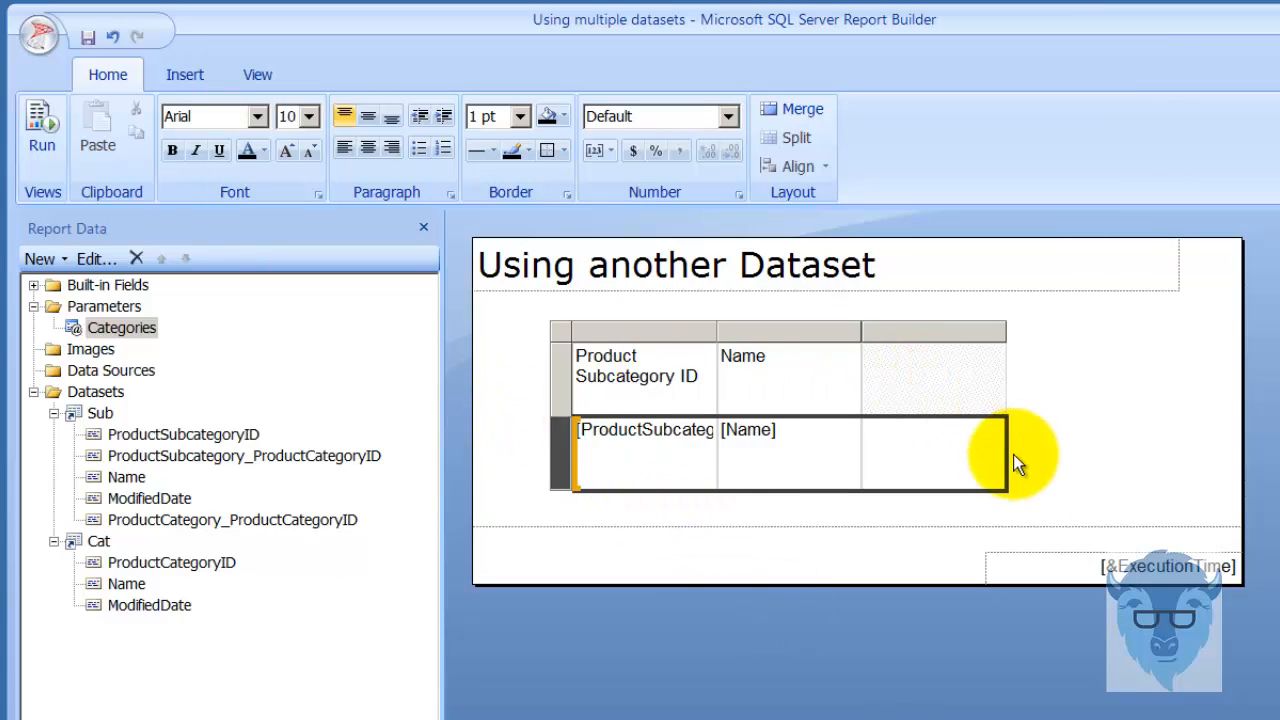